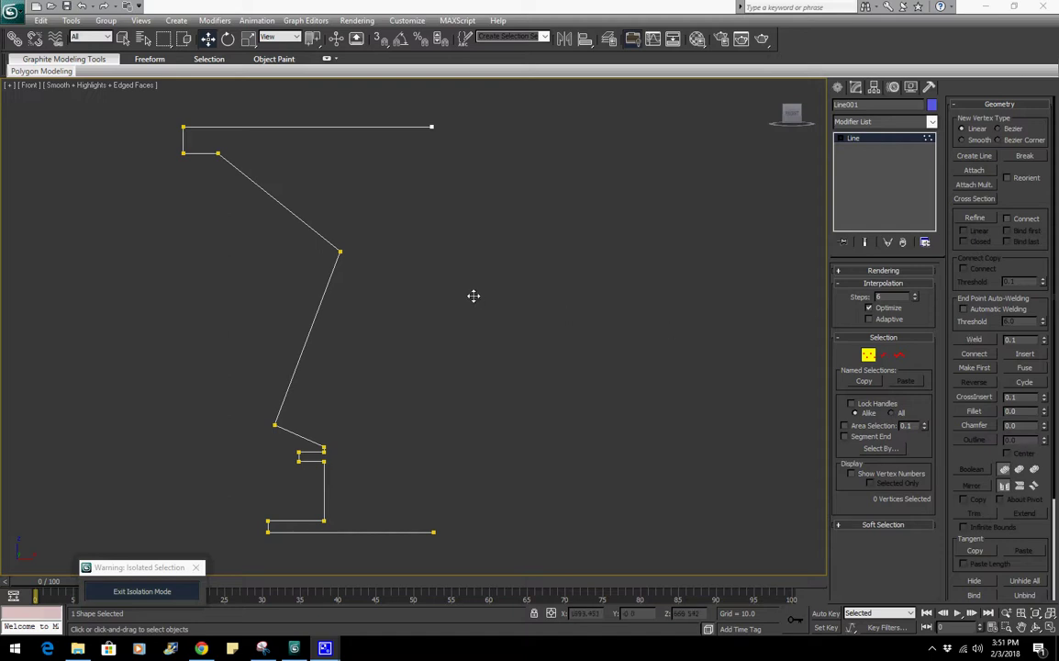
Fillet the lower-middle corner of the profile line into a wide curve above the small notch
{"action": "middle_click_drag", "start_coordinate": [470, 296], "coordinate": [495, 309]}
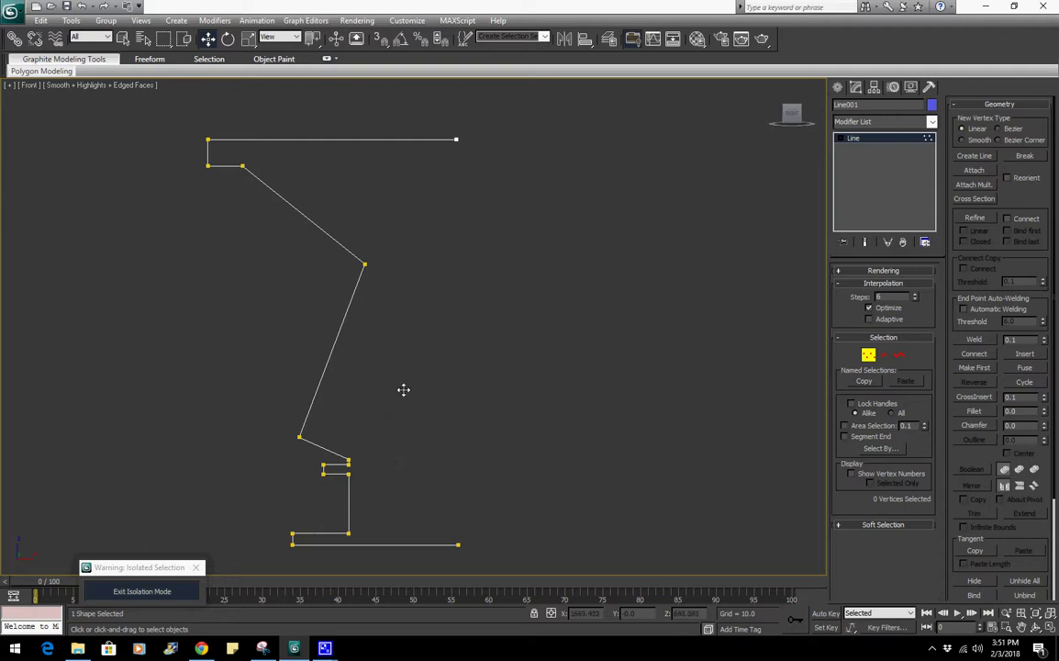
{"action": "middle_click_drag", "start_coordinate": [428, 405], "coordinate": [545, 250]}
{"action": "scroll", "coordinate": [551, 274], "scroll_direction": "up", "scroll_amount": 2}
{"action": "left_click", "coordinate": [417, 242]}
{"action": "scroll", "coordinate": [472, 262], "scroll_direction": "up", "scroll_amount": 1}
{"action": "middle_click_drag", "start_coordinate": [469, 265], "coordinate": [385, 286]}
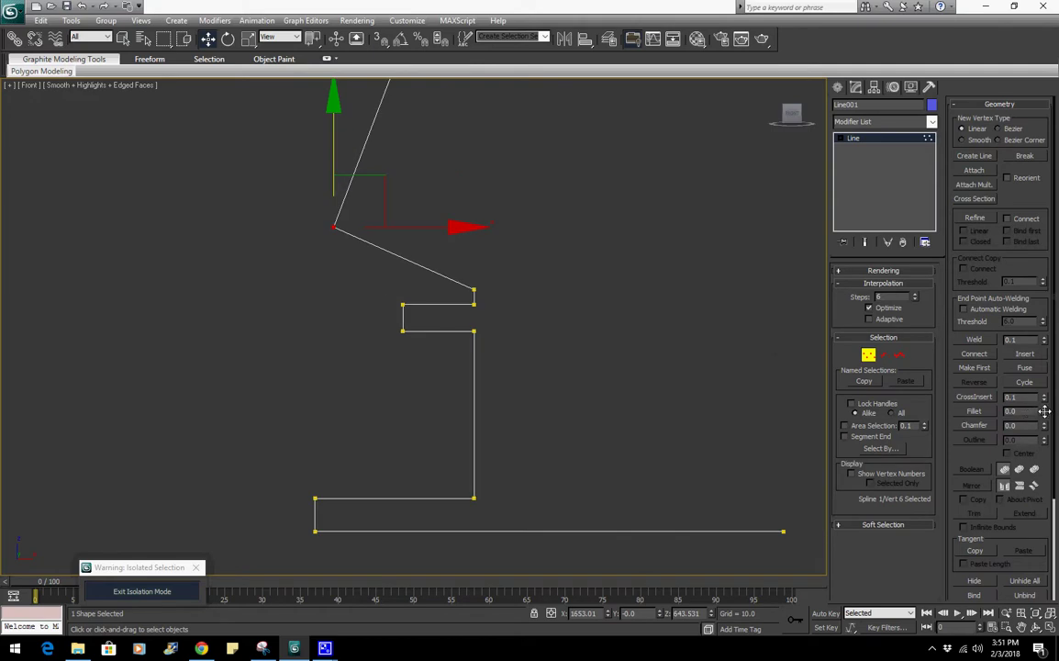
{"action": "left_click_drag", "start_coordinate": [1044, 411], "coordinate": [1042, 406]}
Fillet both outer corners of the small notch into a rounded end and weld the two meeting vertices at threshold 0.1
{"action": "left_click_drag", "start_coordinate": [393, 286], "coordinate": [410, 338]}
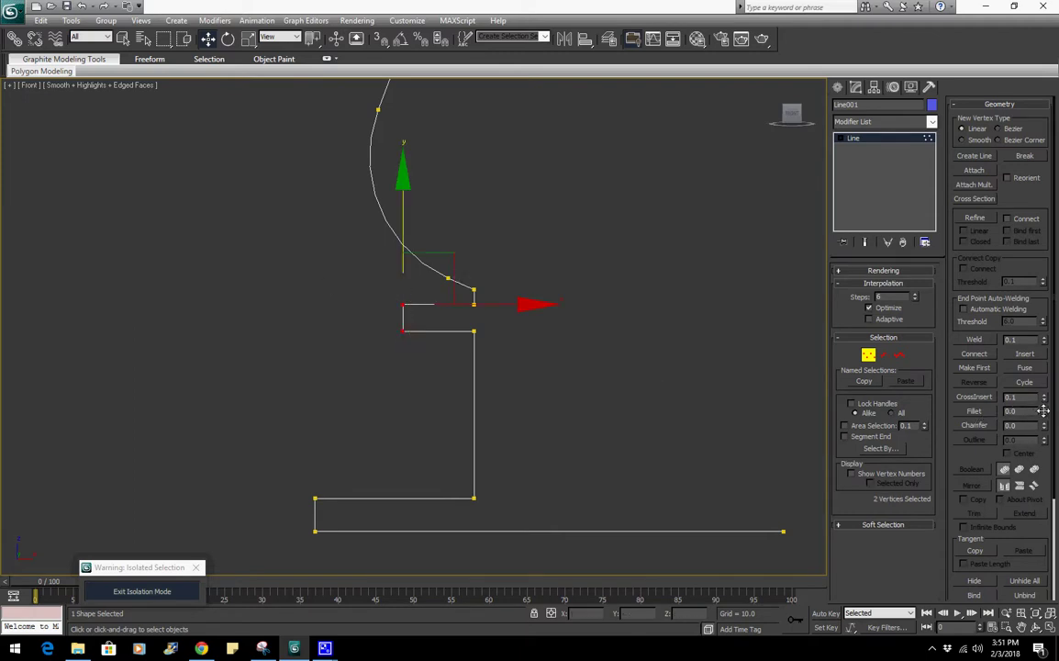
{"action": "left_click_drag", "start_coordinate": [1042, 410], "coordinate": [1040, 390]}
{"action": "scroll", "coordinate": [427, 342], "scroll_direction": "up", "scroll_amount": 5}
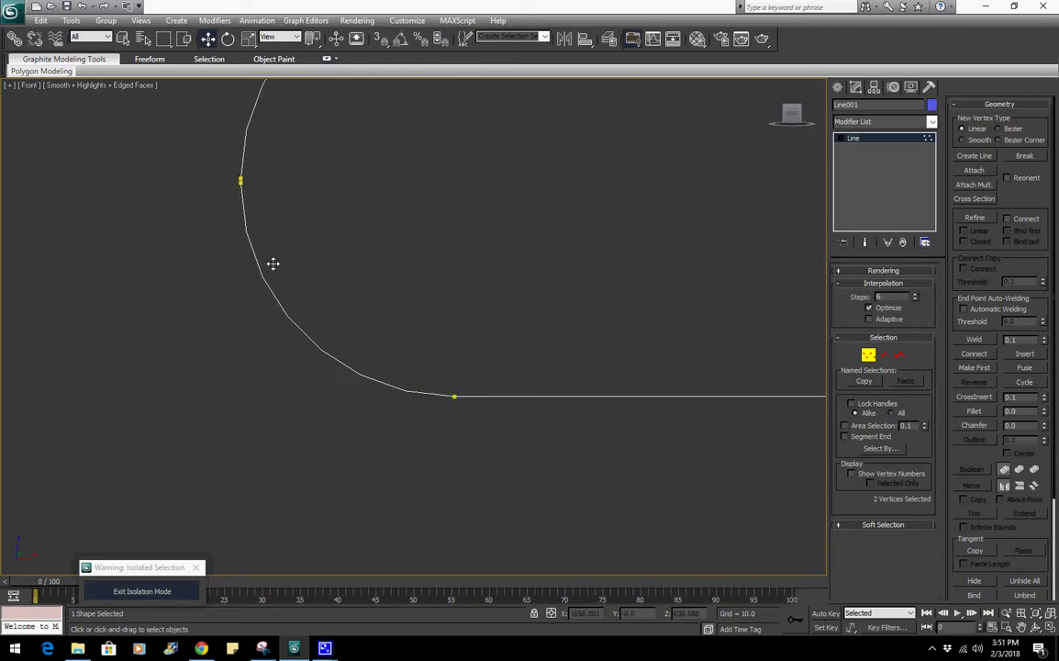
{"action": "middle_click_drag", "start_coordinate": [273, 263], "coordinate": [409, 395]}
{"action": "scroll", "coordinate": [409, 395], "scroll_direction": "up", "scroll_amount": 4}
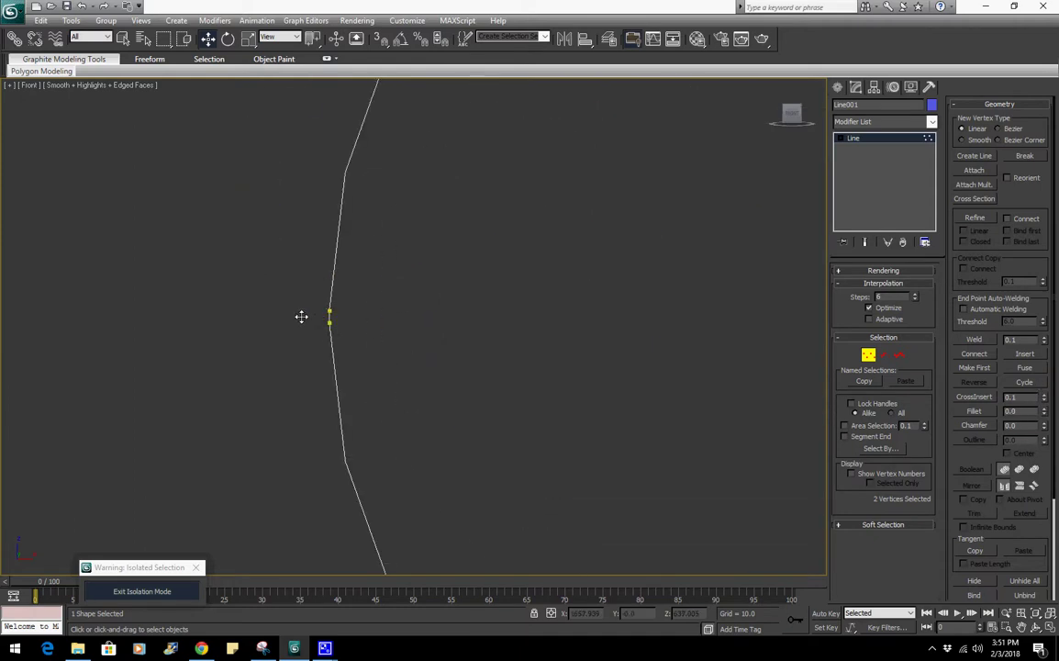
{"action": "left_click", "coordinate": [973, 339]}
{"action": "scroll", "coordinate": [514, 352], "scroll_direction": "down", "scroll_amount": 6}
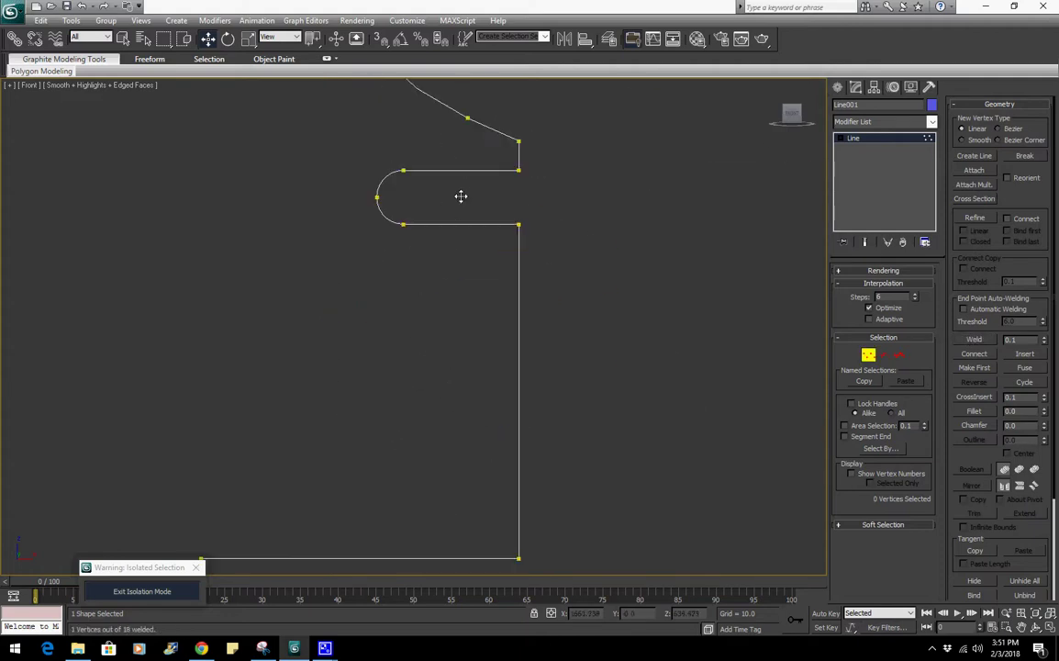
Fillet the upper-middle corner of the profile by about 4.0 and leave vertex editing
{"action": "middle_click_drag", "start_coordinate": [461, 197], "coordinate": [417, 52]}
{"action": "scroll", "coordinate": [452, 243], "scroll_direction": "down", "scroll_amount": 3}
{"action": "middle_click_drag", "start_coordinate": [452, 243], "coordinate": [464, 403]}
{"action": "scroll", "coordinate": [464, 394], "scroll_direction": "down", "scroll_amount": 3}
{"action": "middle_click_drag", "start_coordinate": [484, 227], "coordinate": [466, 509]}
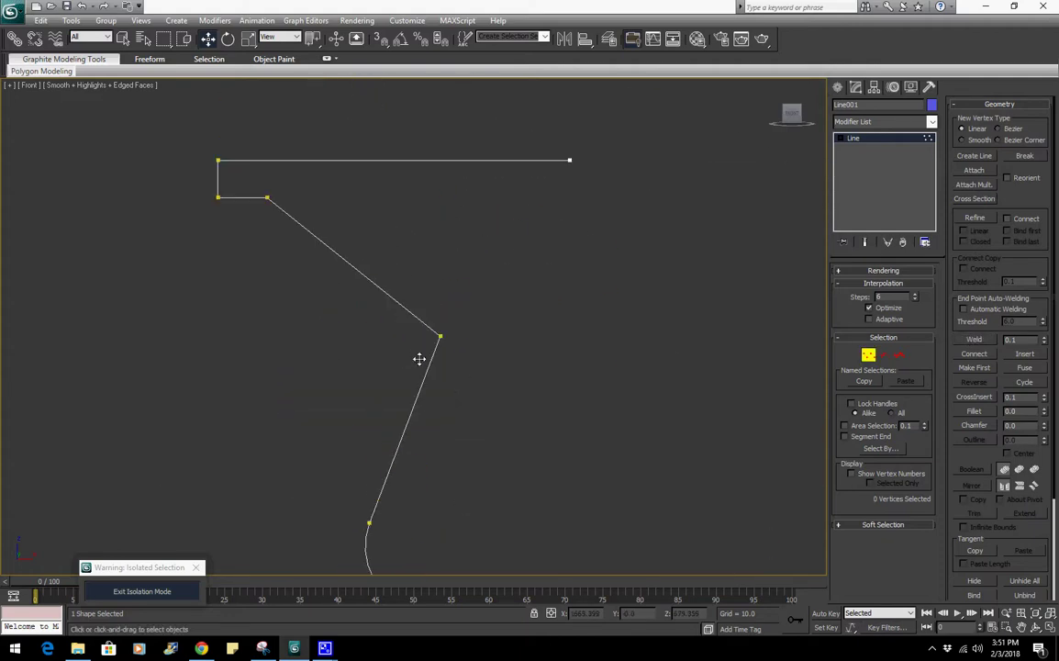
{"action": "left_click", "coordinate": [440, 337]}
{"action": "scroll", "coordinate": [431, 335], "scroll_direction": "up", "scroll_amount": 2}
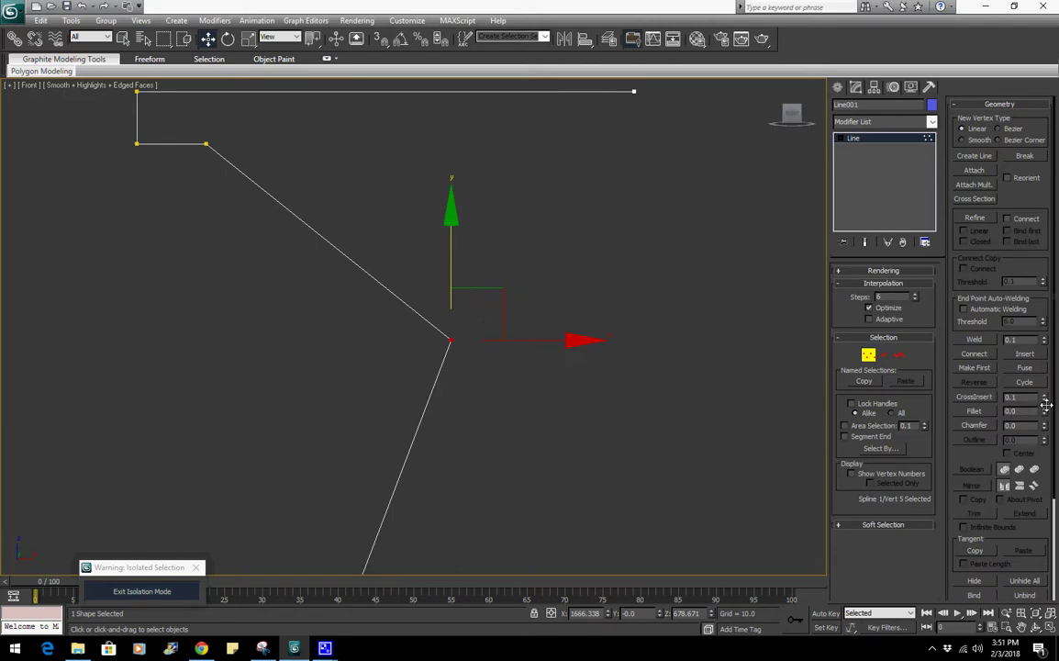
{"action": "left_click_drag", "start_coordinate": [1046, 404], "coordinate": [1036, 403]}
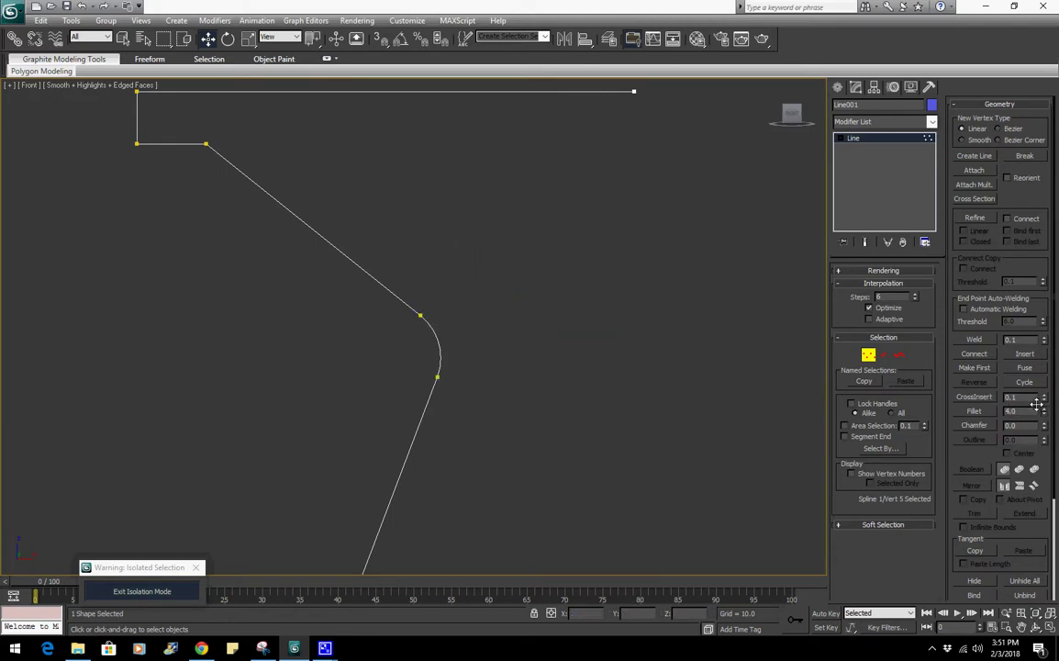
{"action": "scroll", "coordinate": [598, 315], "scroll_direction": "down", "scroll_amount": 6}
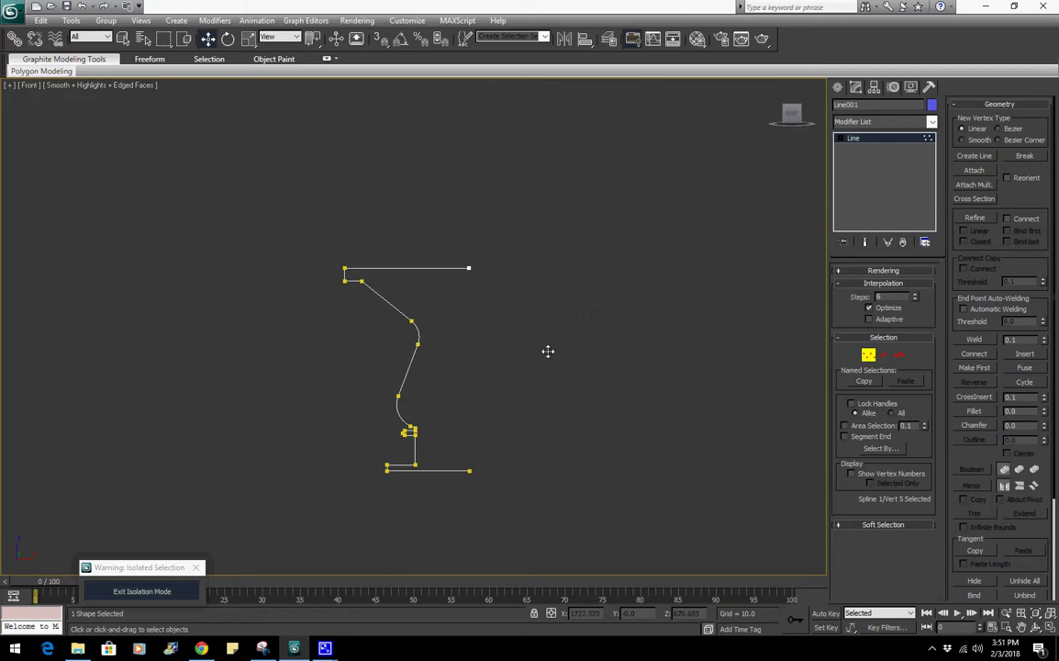
{"action": "scroll", "coordinate": [554, 327], "scroll_direction": "up", "scroll_amount": 3}
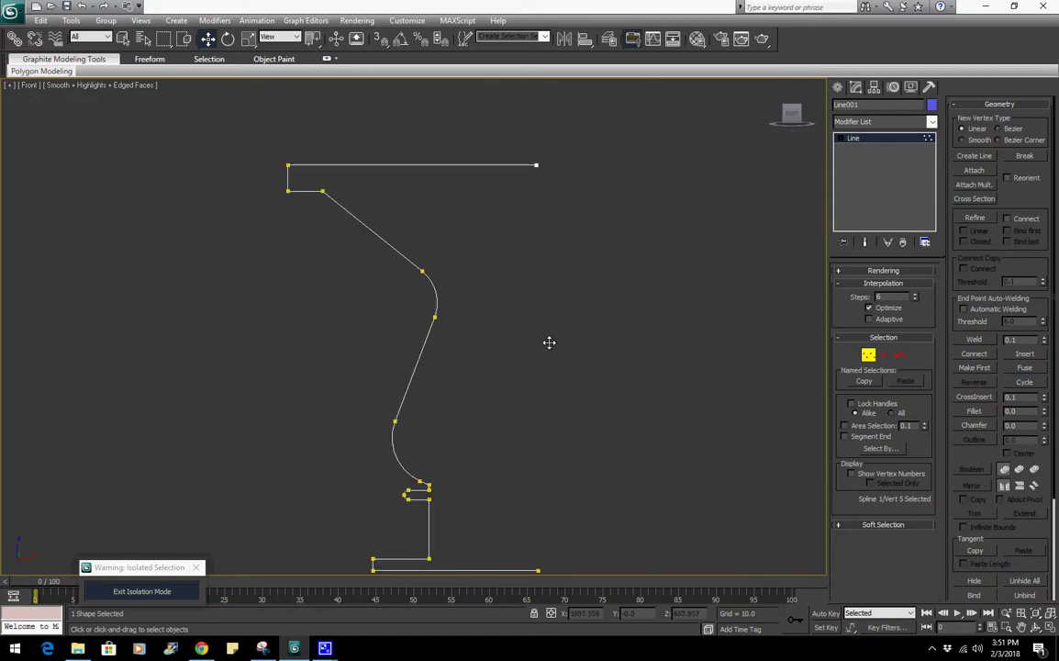
{"action": "scroll", "coordinate": [549, 342], "scroll_direction": "down", "scroll_amount": 3}
{"action": "left_click", "coordinate": [868, 354]}
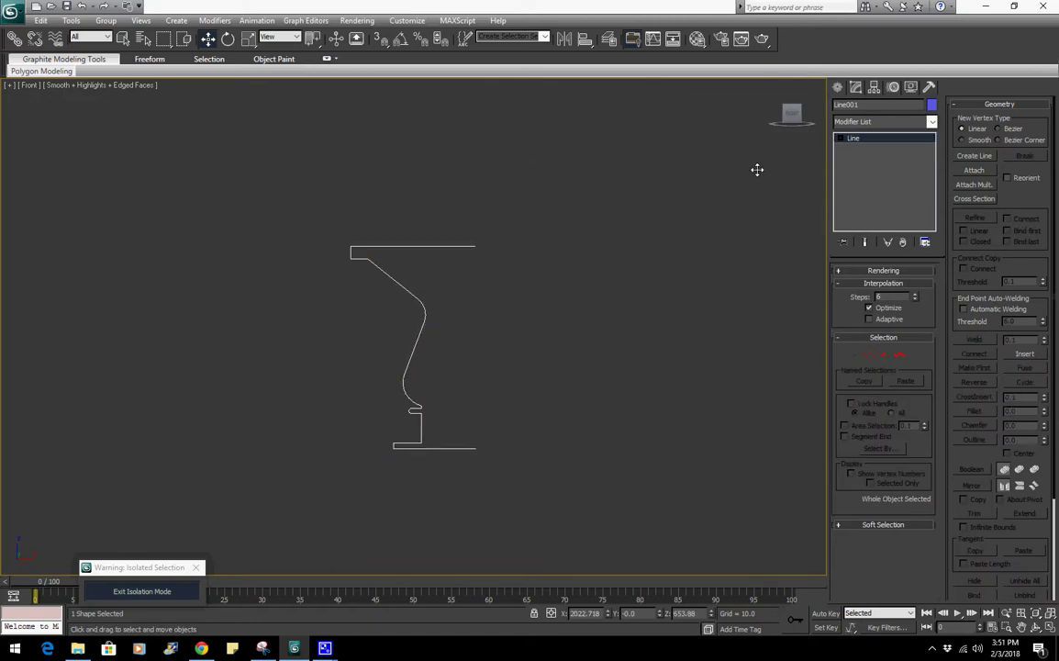
Examine the profile's pivot position relative to the line by displaying the pivot only
{"action": "left_click", "coordinate": [874, 86]}
{"action": "left_click", "coordinate": [885, 166]}
{"action": "scroll", "coordinate": [539, 291], "scroll_direction": "down", "scroll_amount": 2}
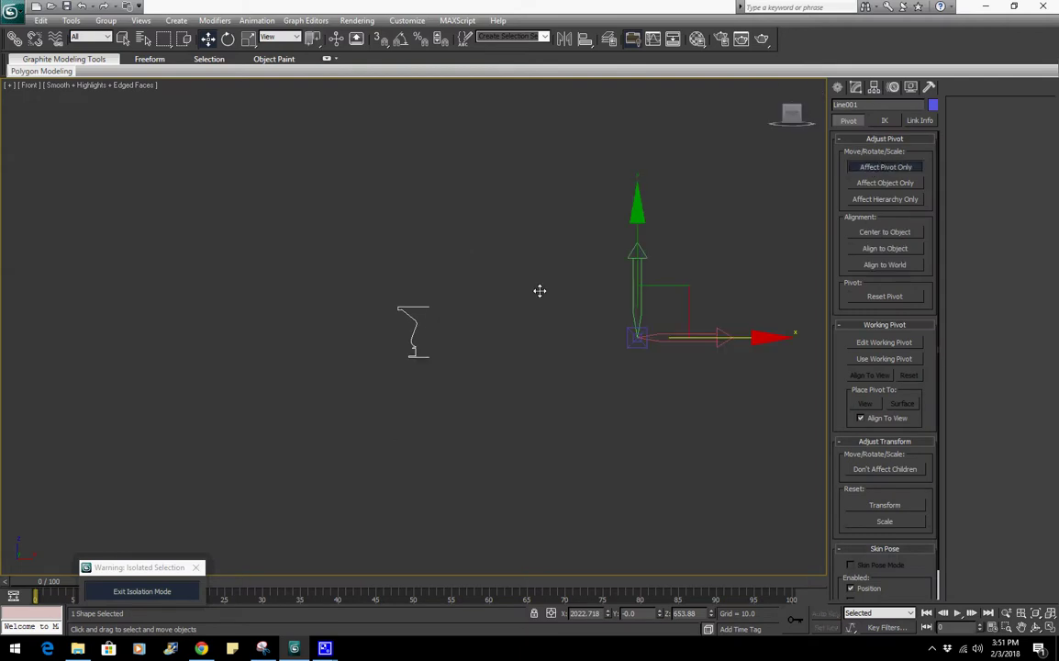
{"action": "middle_click_drag", "start_coordinate": [501, 340], "coordinate": [339, 340]}
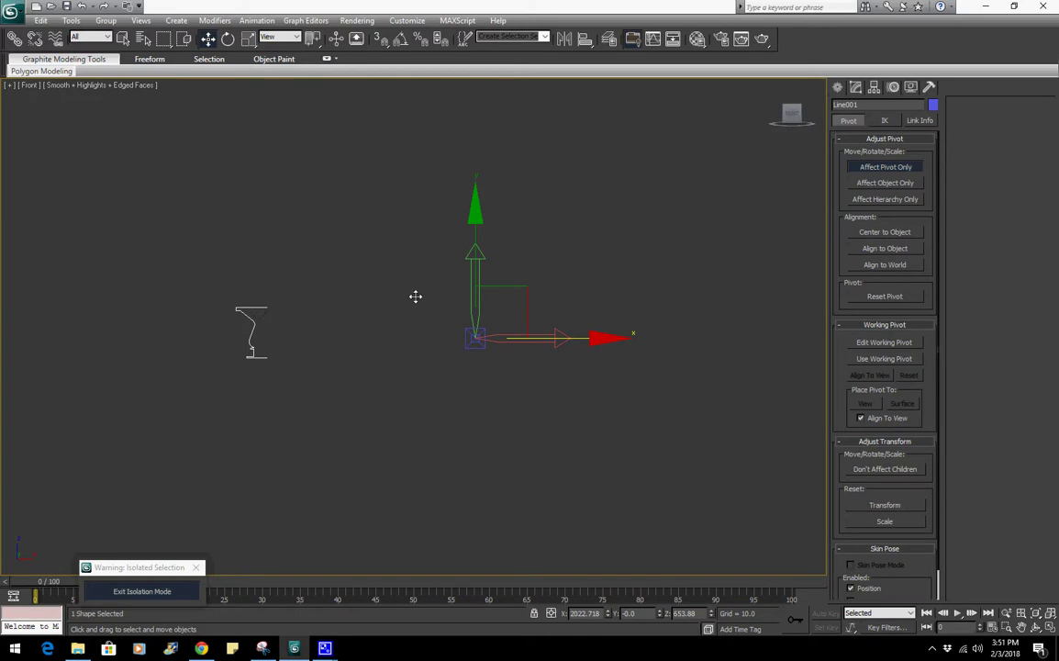
{"action": "scroll", "coordinate": [442, 290], "scroll_direction": "up", "scroll_amount": 3}
{"action": "left_click", "coordinate": [839, 87]}
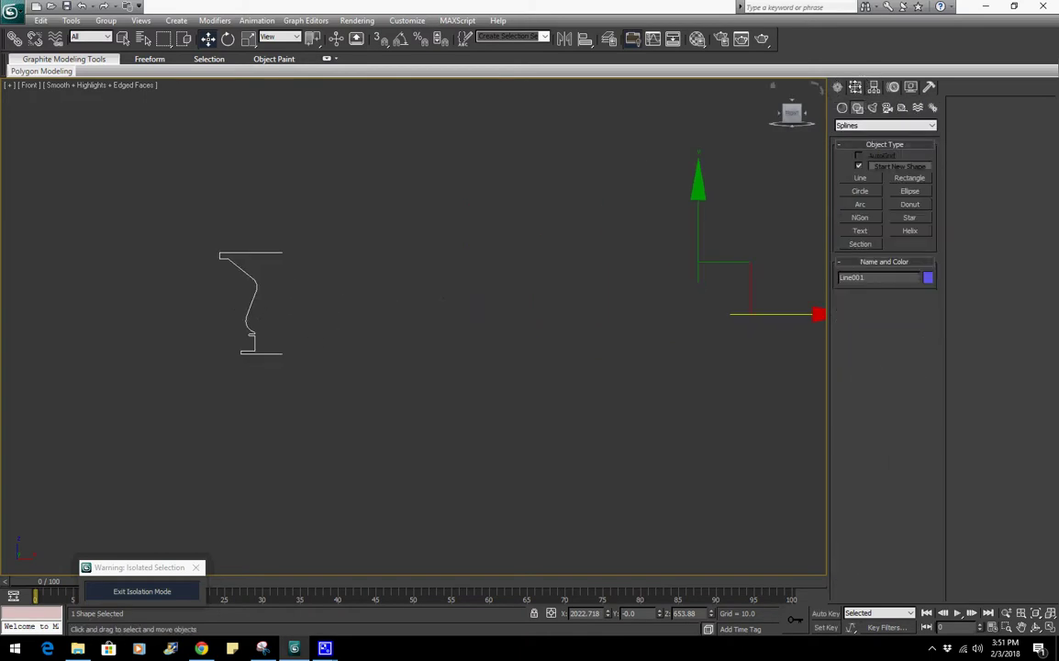
Apply a Lathe modifier to the profile line and frame the resulting ring in a shaded perspective view with edges
{"action": "left_click", "coordinate": [855, 86]}
{"action": "left_click", "coordinate": [881, 120]}
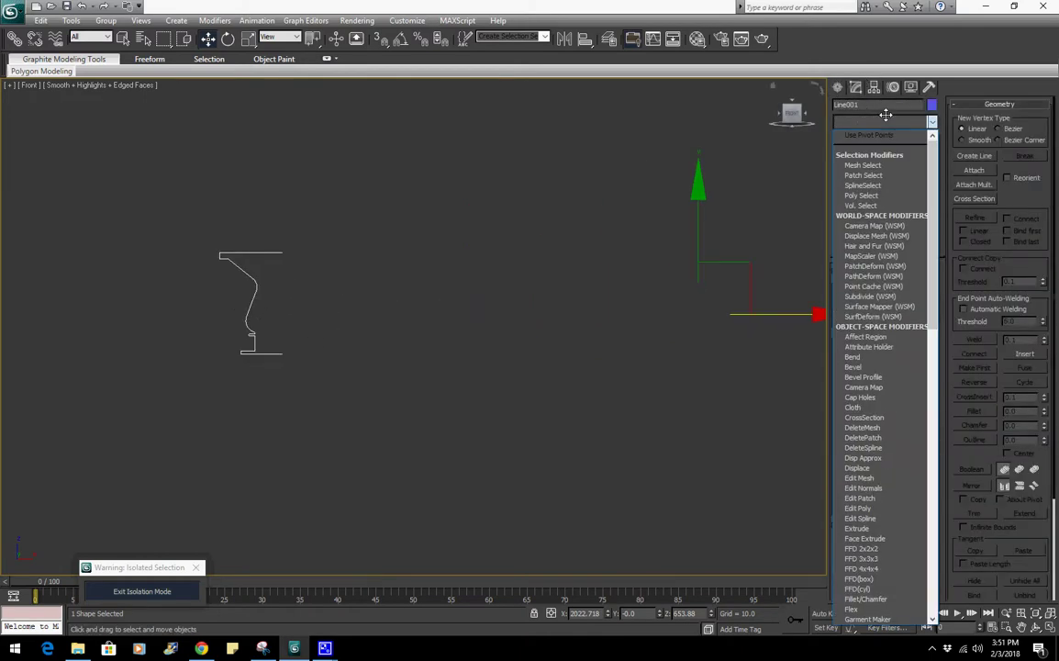
{"action": "key", "text": "l"}
{"action": "key", "text": "Return"}
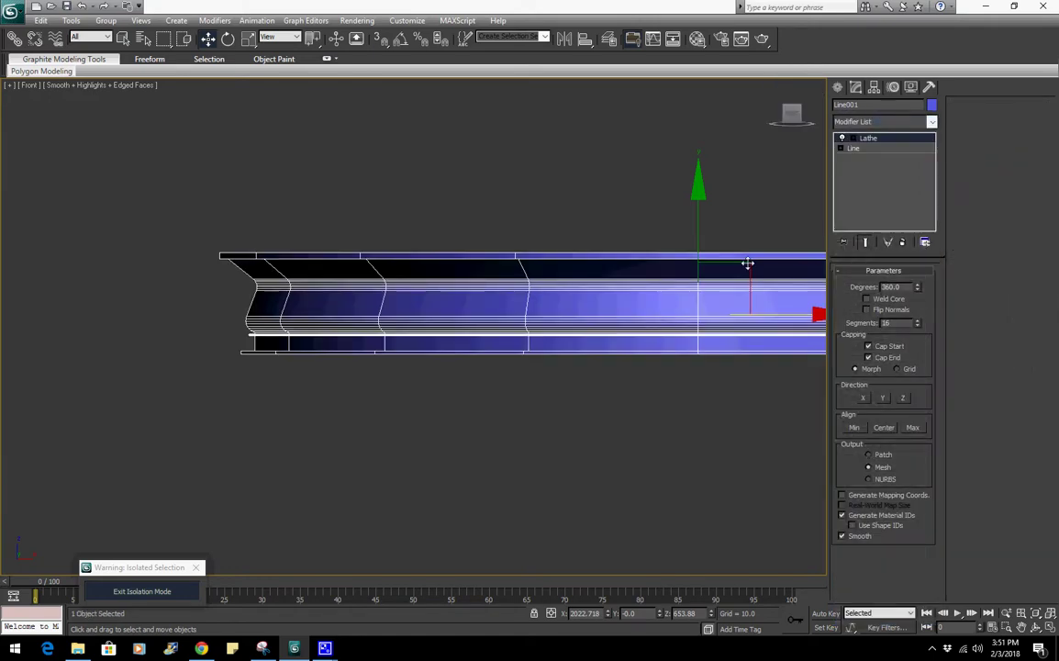
{"action": "key", "text": "z"}
{"action": "key", "text": "p"}
{"action": "key", "text": "z"}
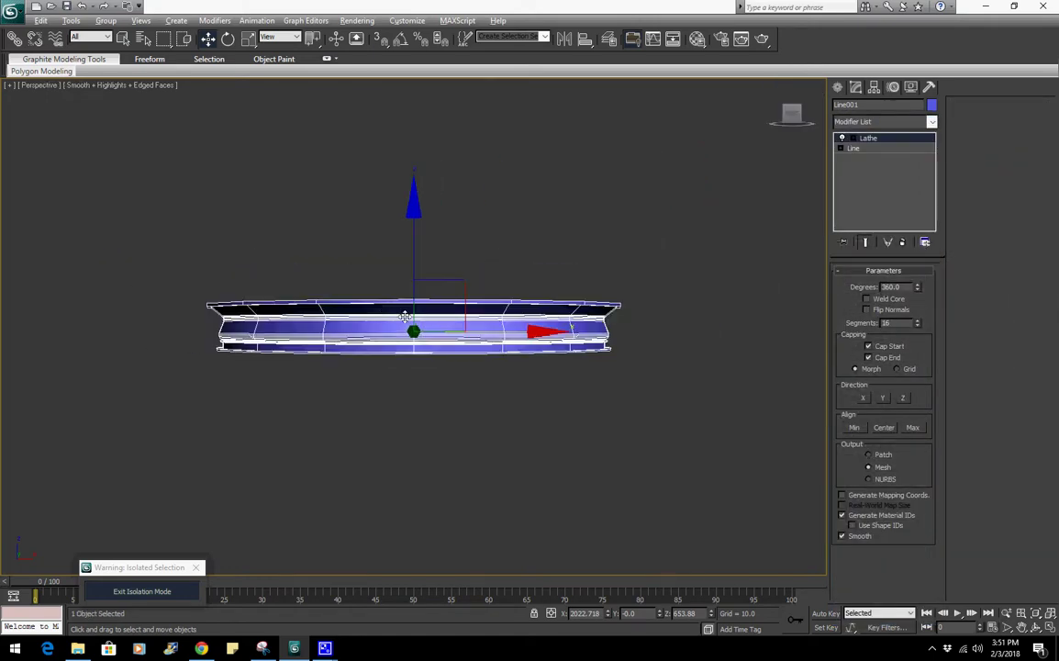
{"action": "middle_click_drag", "start_coordinate": [404, 314], "coordinate": [642, 262], "text": "alt"}
{"action": "key", "text": "F4"}
{"action": "scroll", "coordinate": [460, 355], "scroll_direction": "up", "scroll_amount": 3}
{"action": "key", "text": "F4"}
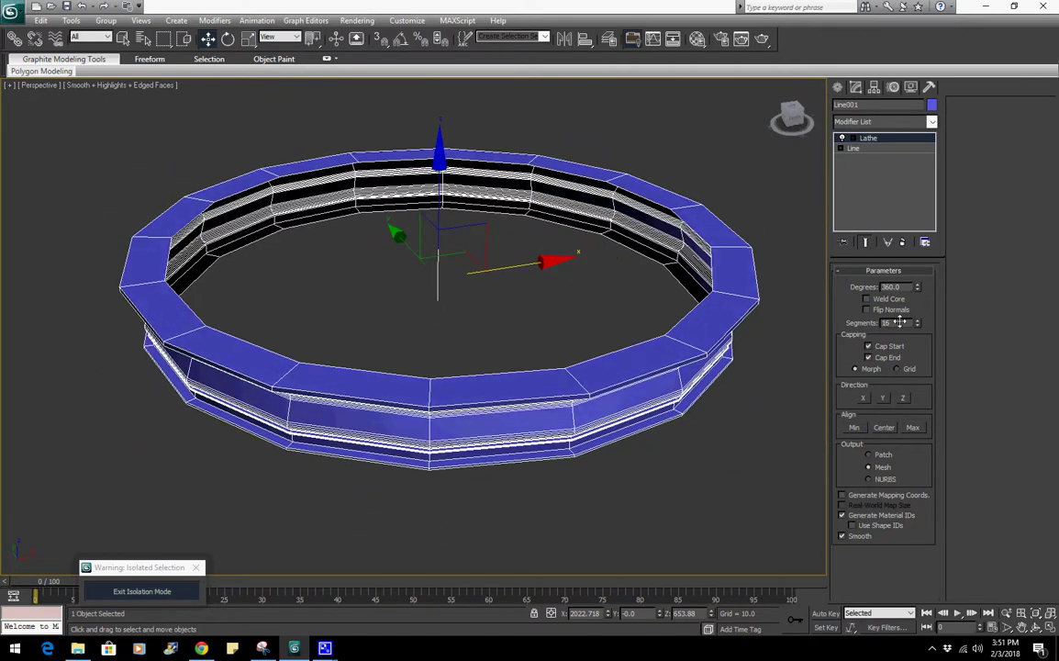
Raise the Lathe segments to 136 and examine the ring's roundness in the top view
{"action": "left_click_drag", "start_coordinate": [917, 321], "coordinate": [917, 174]}
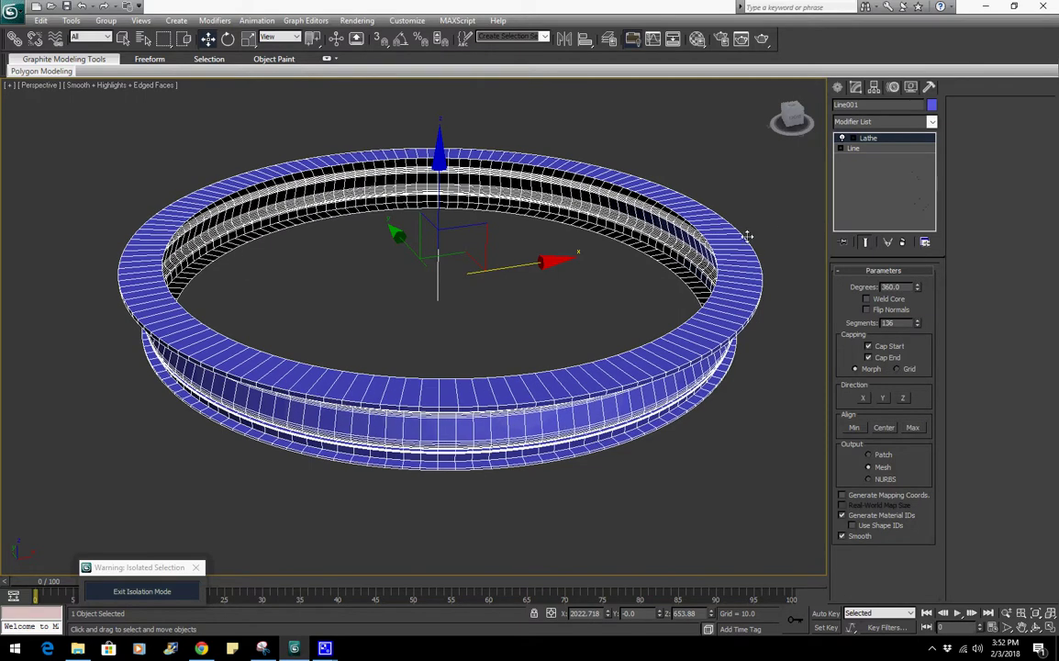
{"action": "key", "text": "t"}
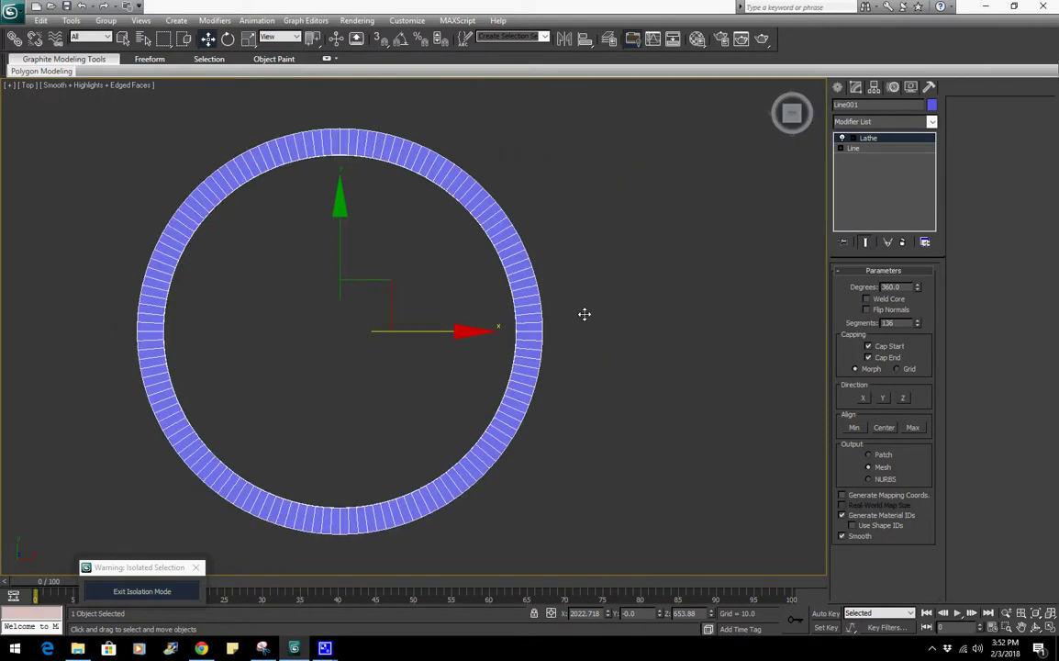
{"action": "scroll", "coordinate": [637, 311], "scroll_direction": "up", "scroll_amount": 2}
{"action": "scroll", "coordinate": [638, 312], "scroll_direction": "down", "scroll_amount": 2}
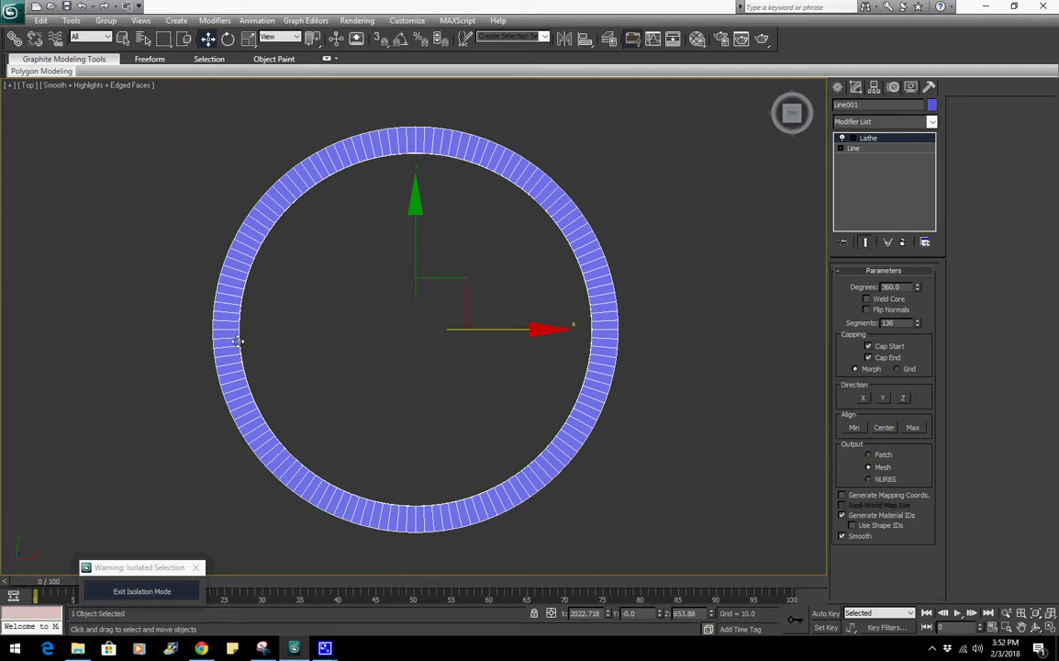
{"action": "scroll", "coordinate": [427, 271], "scroll_direction": "up", "scroll_amount": 4}
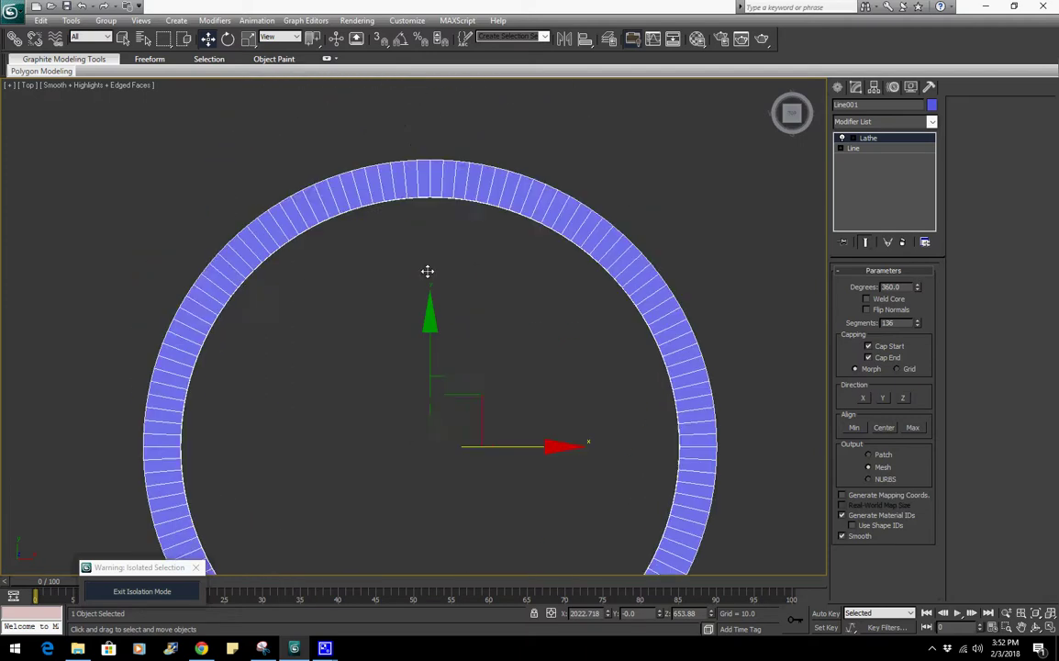
{"action": "scroll", "coordinate": [454, 217], "scroll_direction": "down", "scroll_amount": 4}
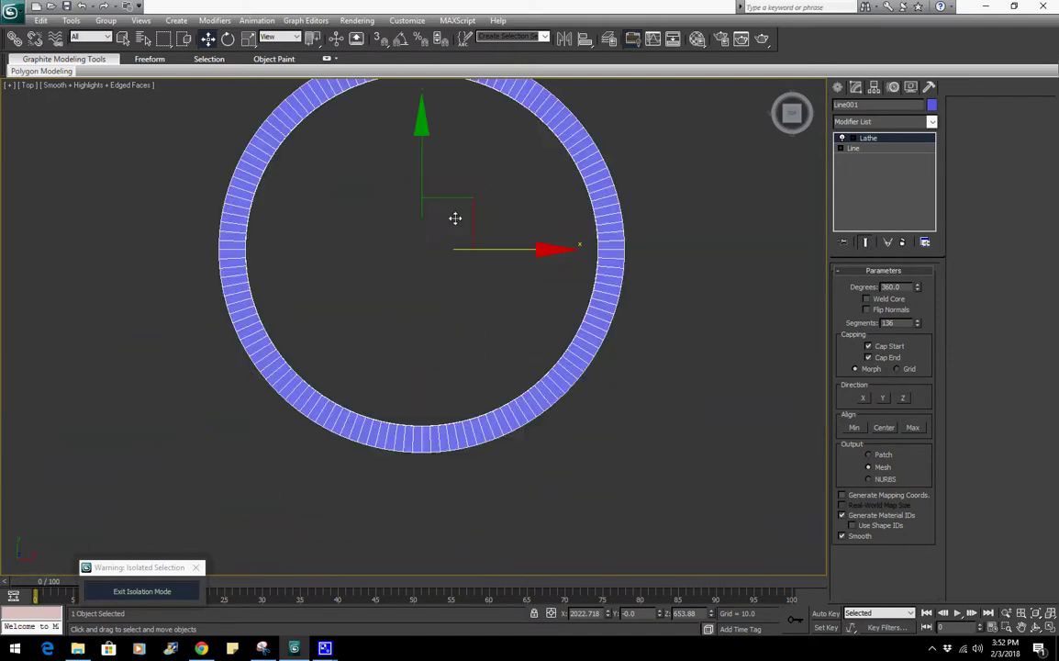
{"action": "scroll", "coordinate": [527, 416], "scroll_direction": "up", "scroll_amount": 4}
{"action": "middle_click_drag", "start_coordinate": [602, 234], "coordinate": [519, 449]}
{"action": "mouse_move", "coordinate": [257, 313]}
{"action": "middle_mouse_down"}
{"action": "mouse_move", "coordinate": [631, 327]}
{"action": "mouse_move", "coordinate": [239, 316]}
{"action": "middle_mouse_up"}
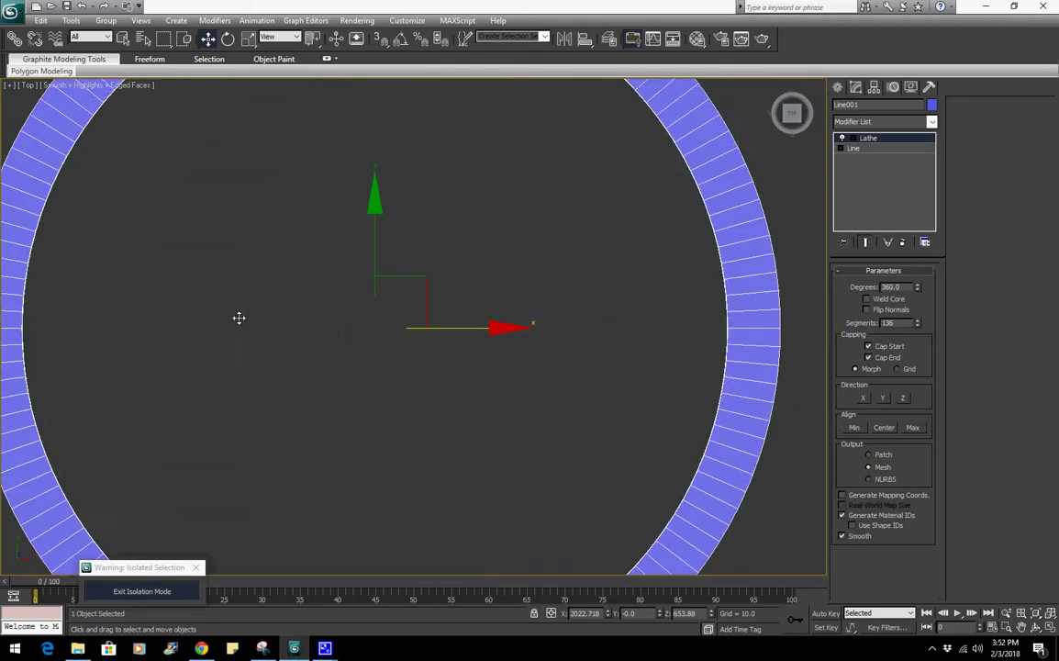
{"action": "scroll", "coordinate": [251, 313], "scroll_direction": "down", "scroll_amount": 3}
Lower the Lathe segments to 11 and adjust them to 12, keeping the whole ring in view
{"action": "left_click_drag", "start_coordinate": [917, 323], "coordinate": [908, 482]}
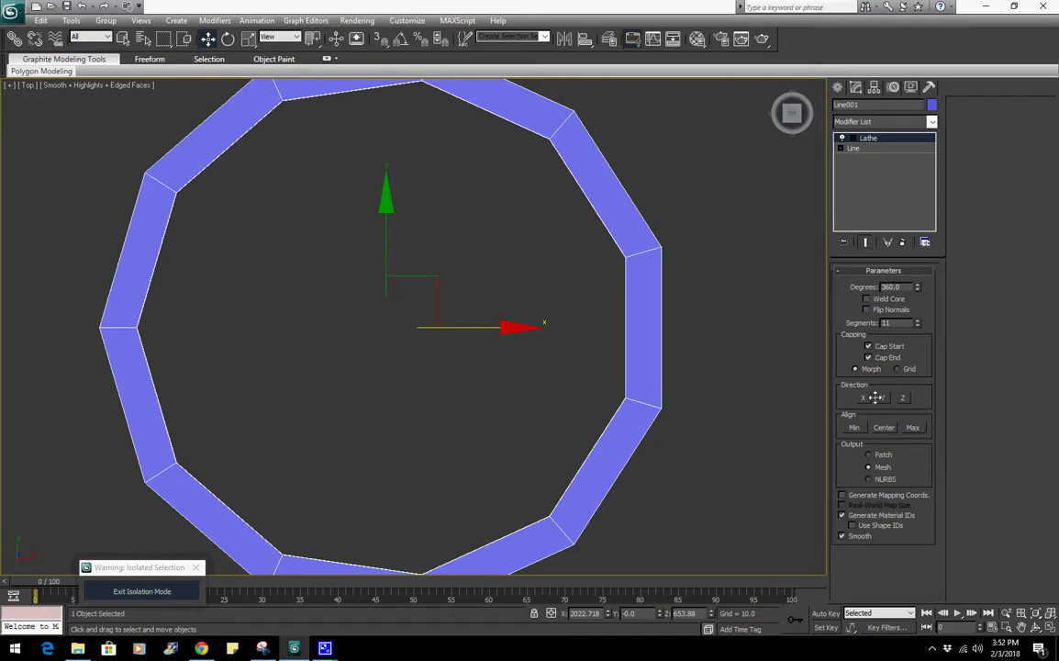
{"action": "scroll", "coordinate": [428, 298], "scroll_direction": "down", "scroll_amount": 2}
{"action": "middle_click_drag", "start_coordinate": [434, 306], "coordinate": [419, 281]}
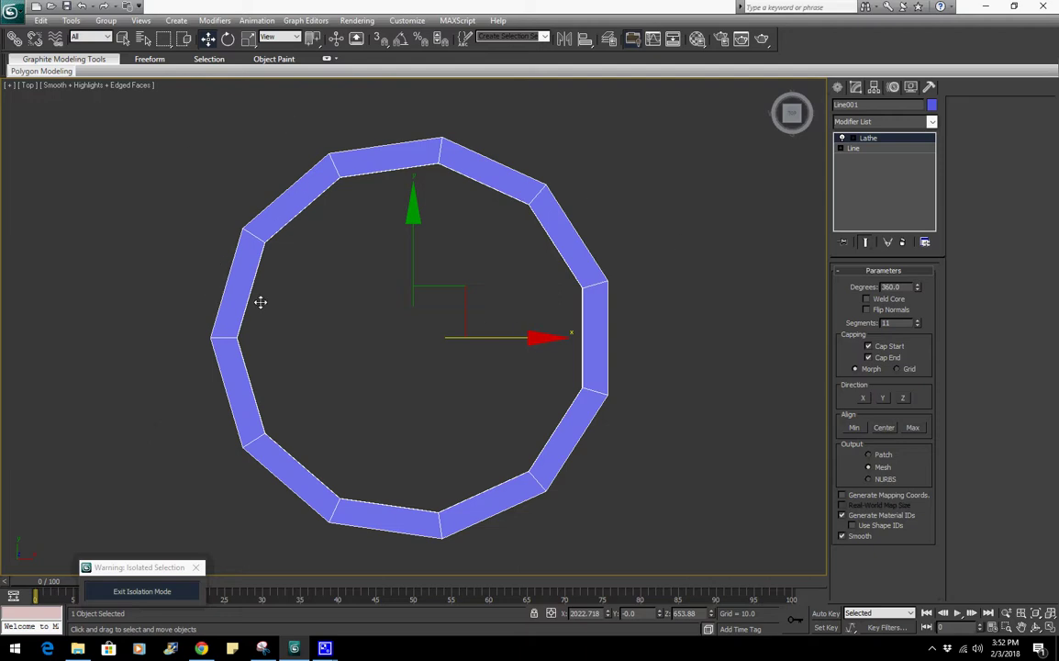
{"action": "left_click", "coordinate": [919, 320]}
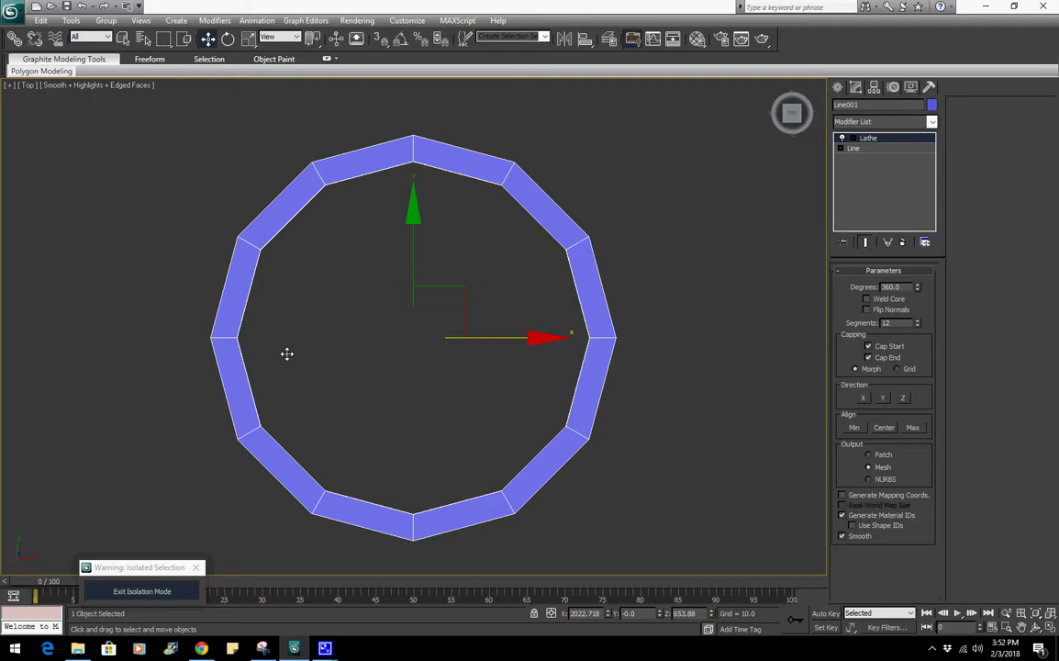
Try 32 segments on the Lathe and settle on 64
{"action": "left_click_drag", "start_coordinate": [904, 322], "coordinate": [608, 326]}
{"action": "type", "text": "32"}
{"action": "key", "text": "Return"}
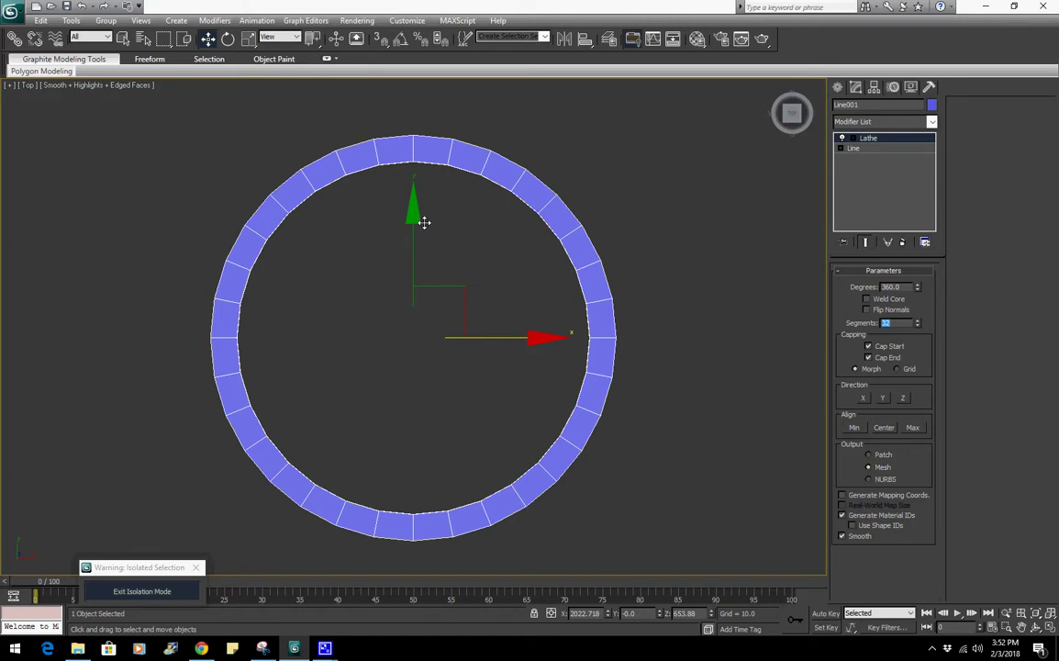
{"action": "type", "text": "64"}
{"action": "key", "text": "Return"}
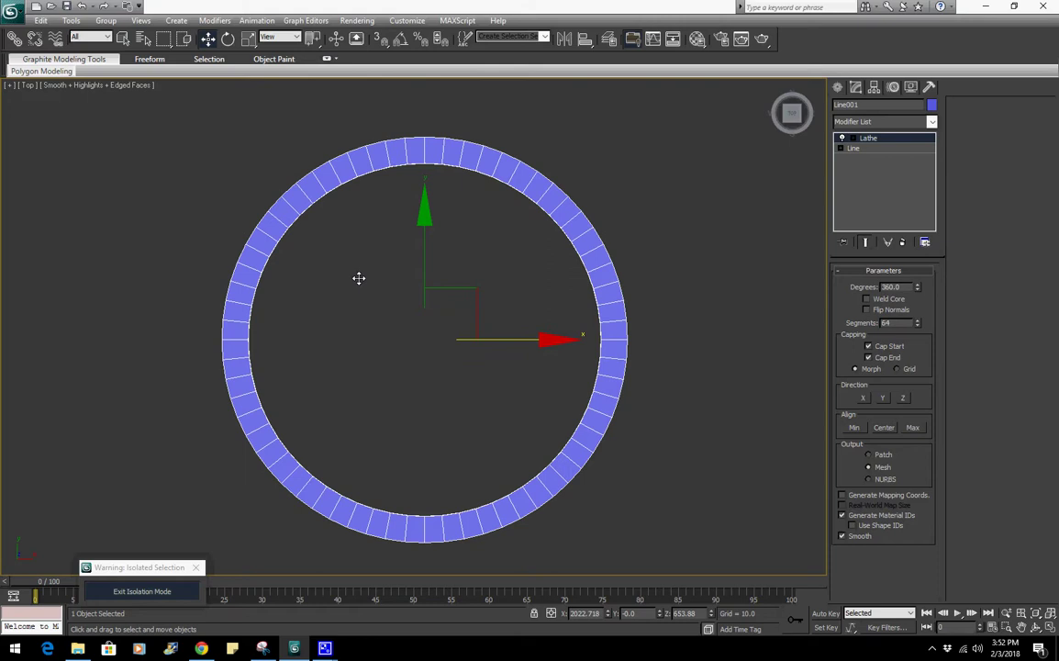
Examine the lathed ring's molding profile and edge density in perspective, with and without edged faces
{"action": "scroll", "coordinate": [359, 279], "scroll_direction": "down", "scroll_amount": 5}
{"action": "key", "text": "p"}
{"action": "key", "text": "z"}
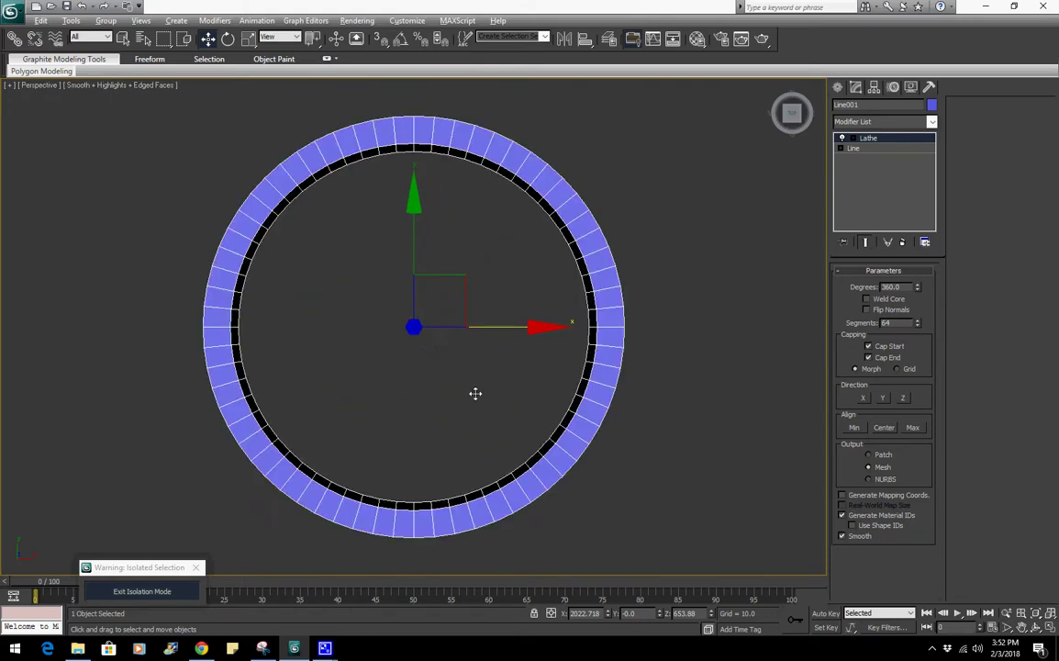
{"action": "middle_click_drag", "start_coordinate": [475, 395], "coordinate": [465, 293], "text": "alt"}
{"action": "scroll", "coordinate": [457, 295], "scroll_direction": "down", "scroll_amount": 3}
{"action": "scroll", "coordinate": [463, 302], "scroll_direction": "down", "scroll_amount": 3}
{"action": "key", "text": "F4"}
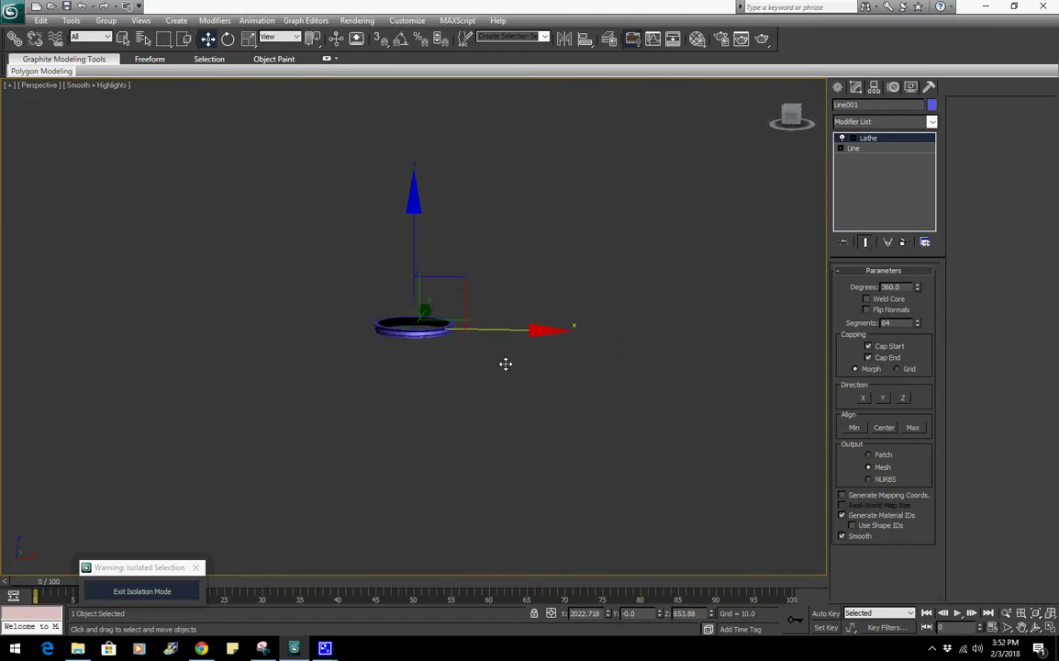
{"action": "scroll", "coordinate": [505, 366], "scroll_direction": "up", "scroll_amount": 12}
{"action": "key", "text": "F4"}
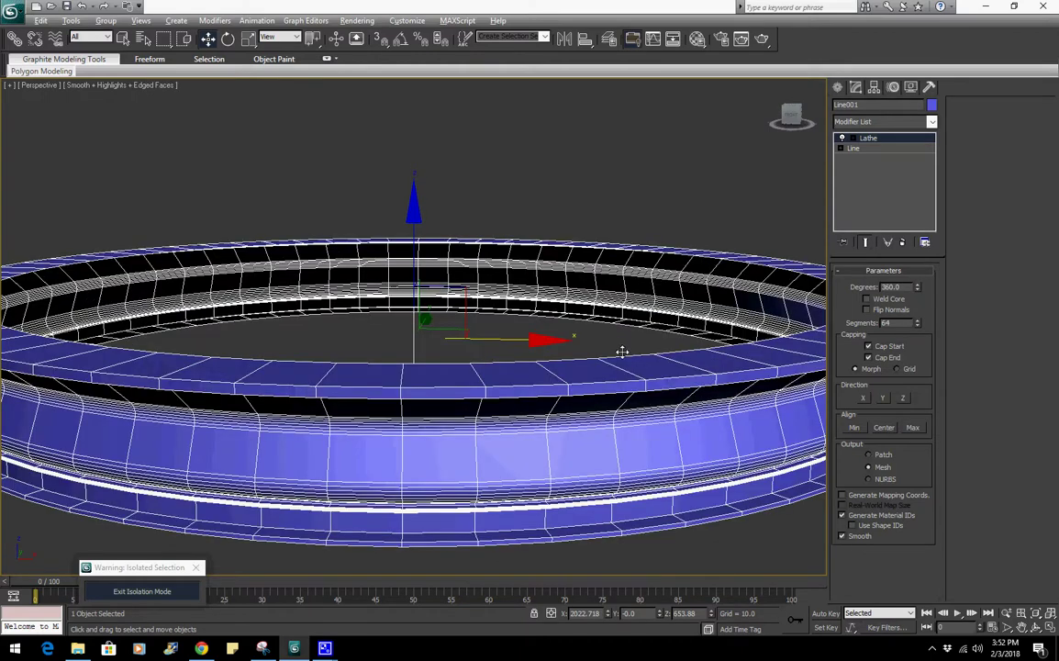
{"action": "middle_click_drag", "start_coordinate": [622, 352], "coordinate": [668, 327], "text": "alt"}
{"action": "middle_click_drag", "start_coordinate": [668, 326], "coordinate": [354, 322]}
{"action": "scroll", "coordinate": [472, 318], "scroll_direction": "up", "scroll_amount": 3}
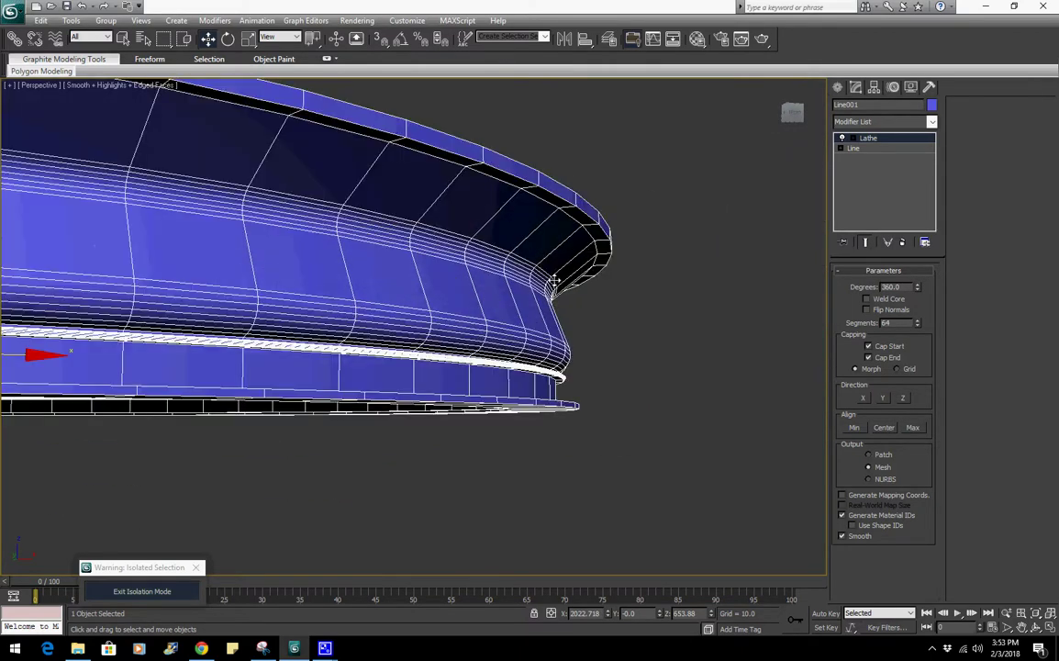
{"action": "scroll", "coordinate": [587, 366], "scroll_direction": "up", "scroll_amount": 4}
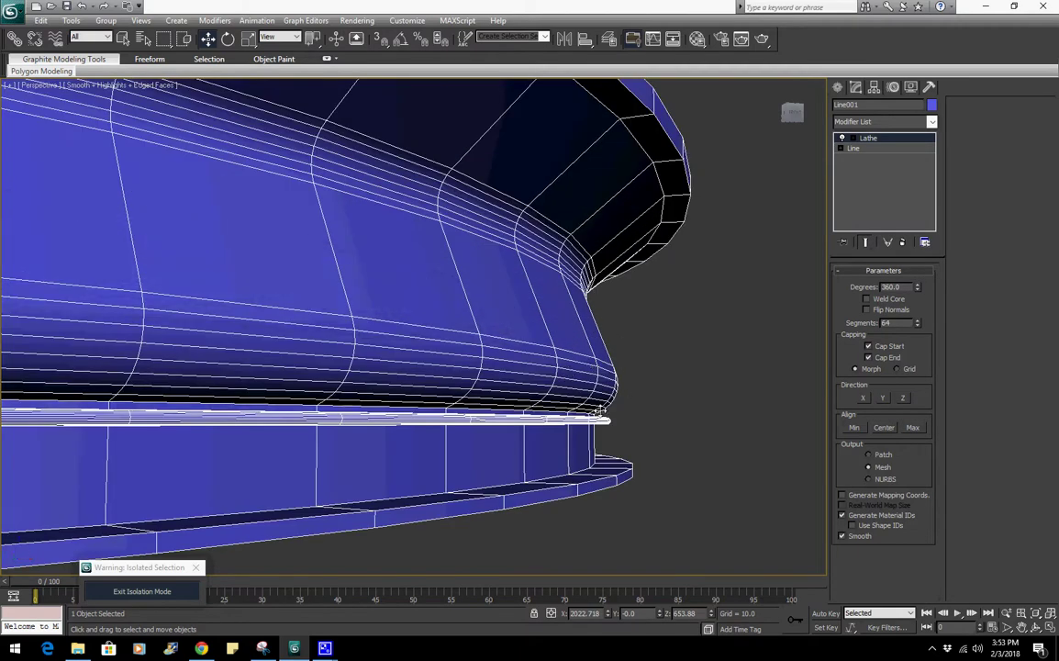
Try 0 interpolation steps on the base line of the lathed ring and raise the steps back up
{"action": "left_click", "coordinate": [853, 148]}
{"action": "scroll", "coordinate": [340, 339], "scroll_direction": "down", "scroll_amount": 5}
{"action": "middle_click_drag", "start_coordinate": [194, 331], "coordinate": [397, 336]}
{"action": "scroll", "coordinate": [397, 336], "scroll_direction": "up", "scroll_amount": 8}
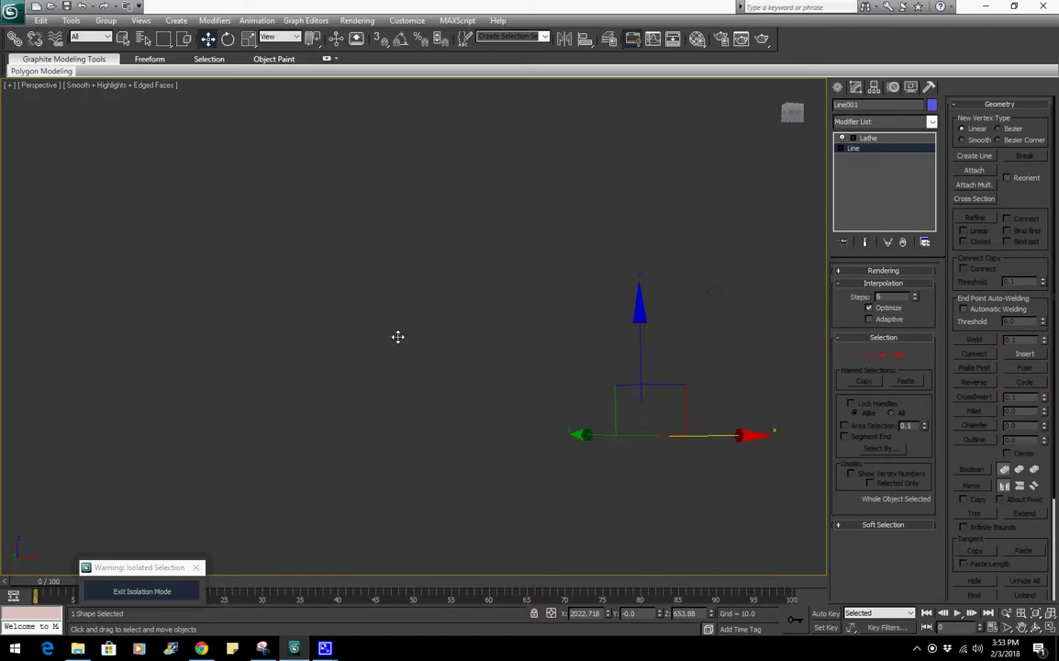
{"action": "middle_click_drag", "start_coordinate": [119, 336], "coordinate": [770, 290]}
{"action": "scroll", "coordinate": [590, 315], "scroll_direction": "up", "scroll_amount": 3}
{"action": "scroll", "coordinate": [574, 323], "scroll_direction": "up", "scroll_amount": 3}
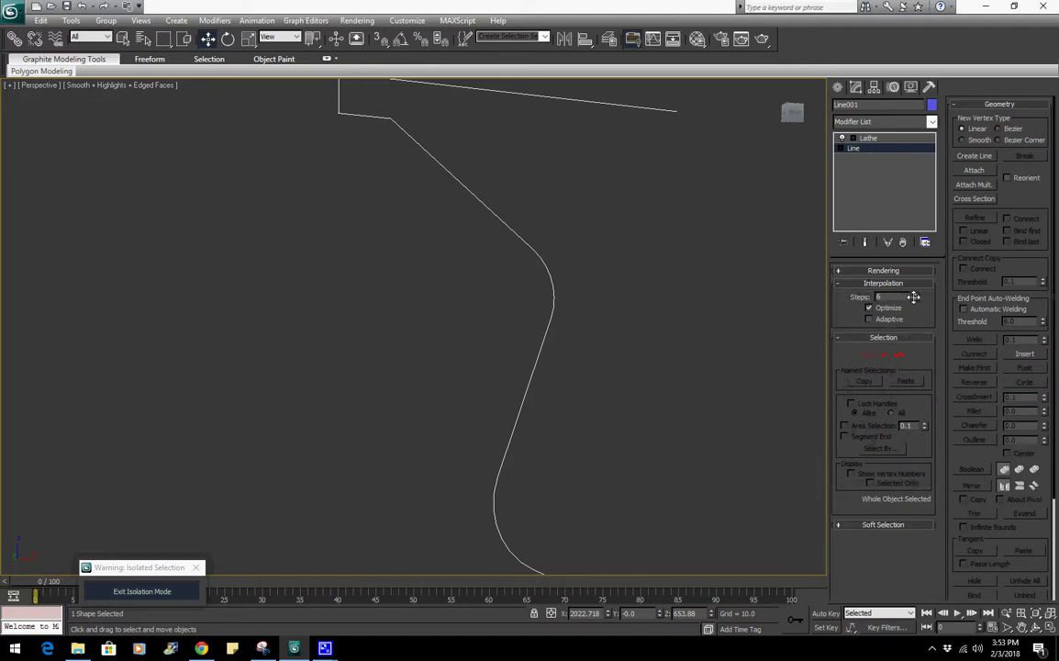
{"action": "right_click", "coordinate": [914, 296]}
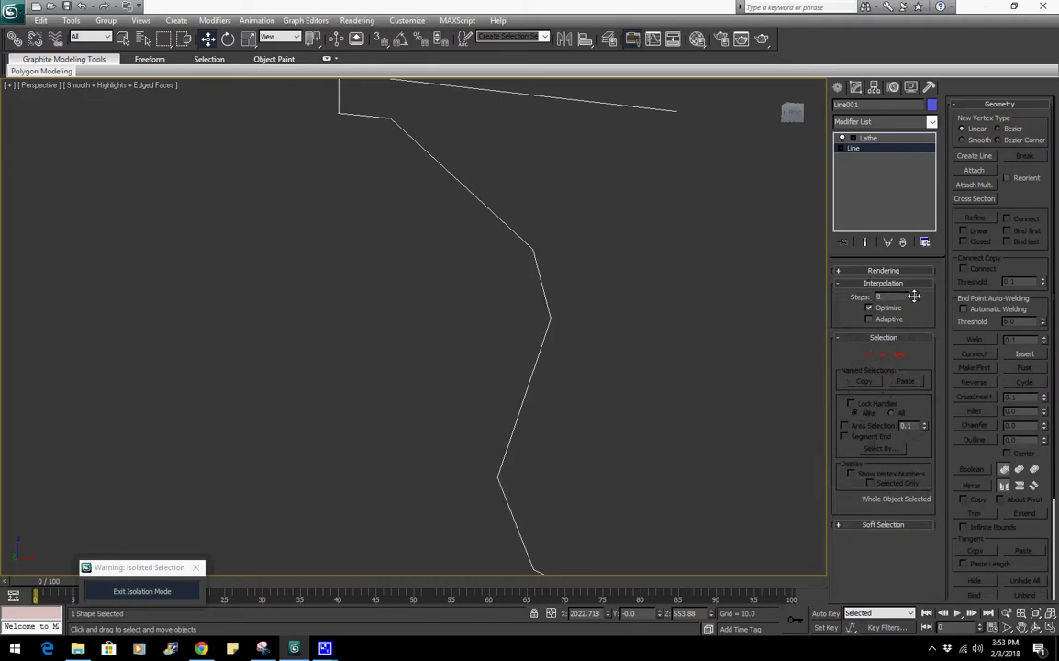
{"action": "left_click", "coordinate": [914, 292]}
{"action": "left_click", "coordinate": [914, 293]}
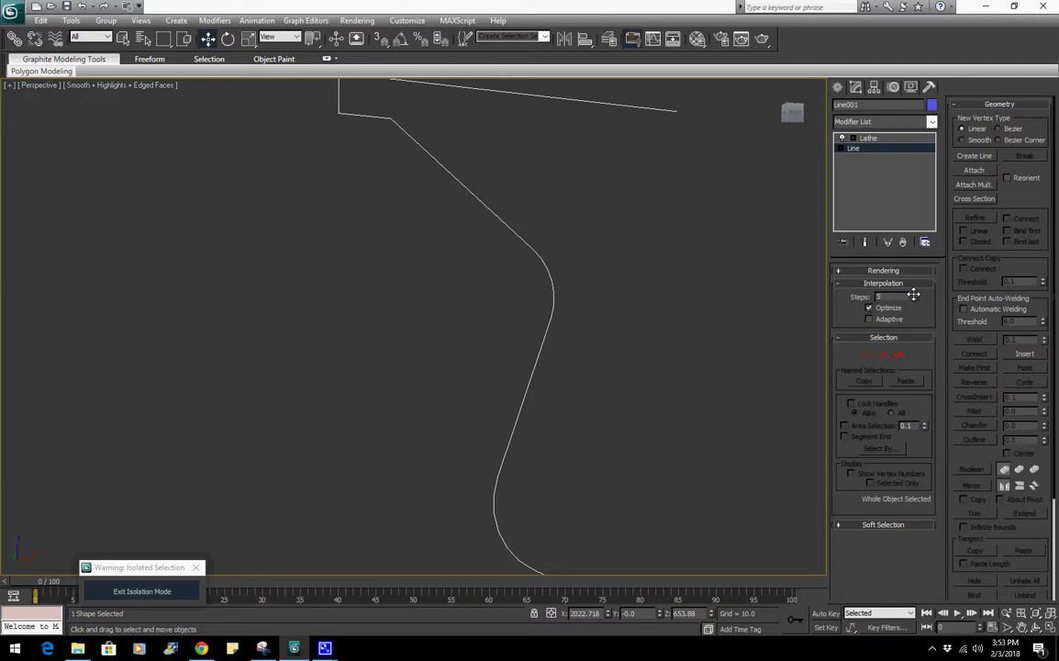
Show the lathed end result while the base line level is active
{"action": "left_click", "coordinate": [868, 138]}
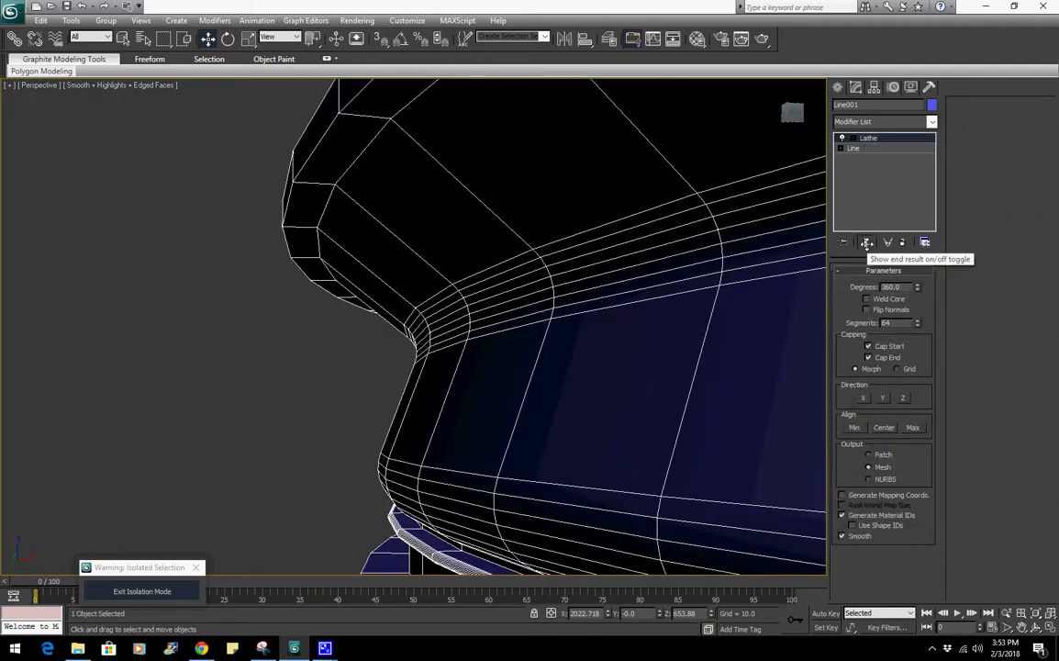
{"action": "left_click", "coordinate": [866, 242]}
{"action": "left_click", "coordinate": [854, 148]}
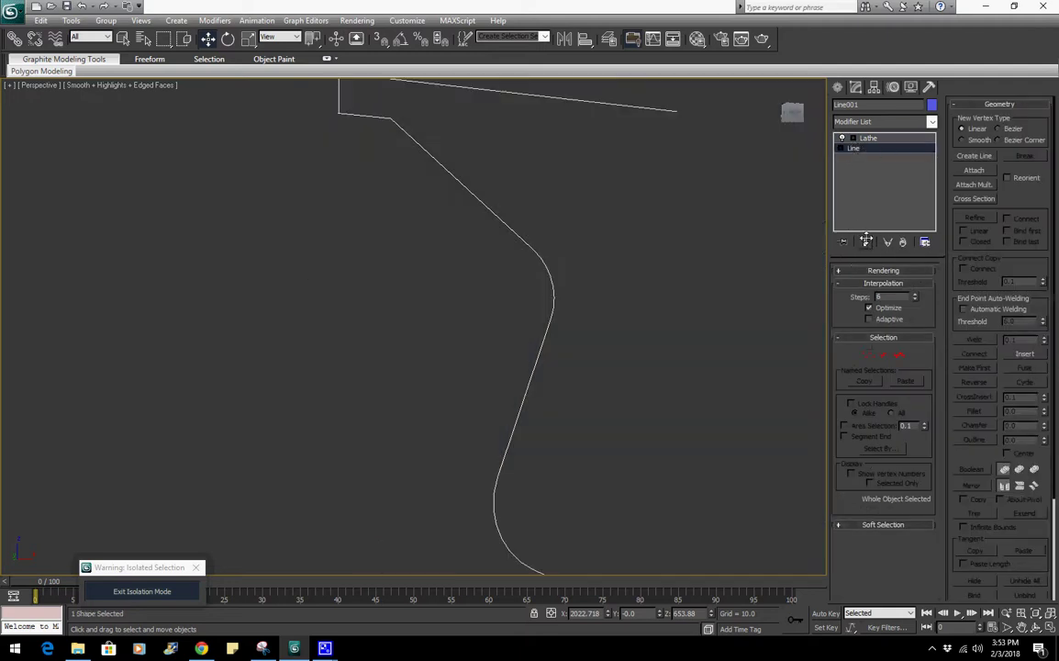
{"action": "left_click", "coordinate": [866, 241]}
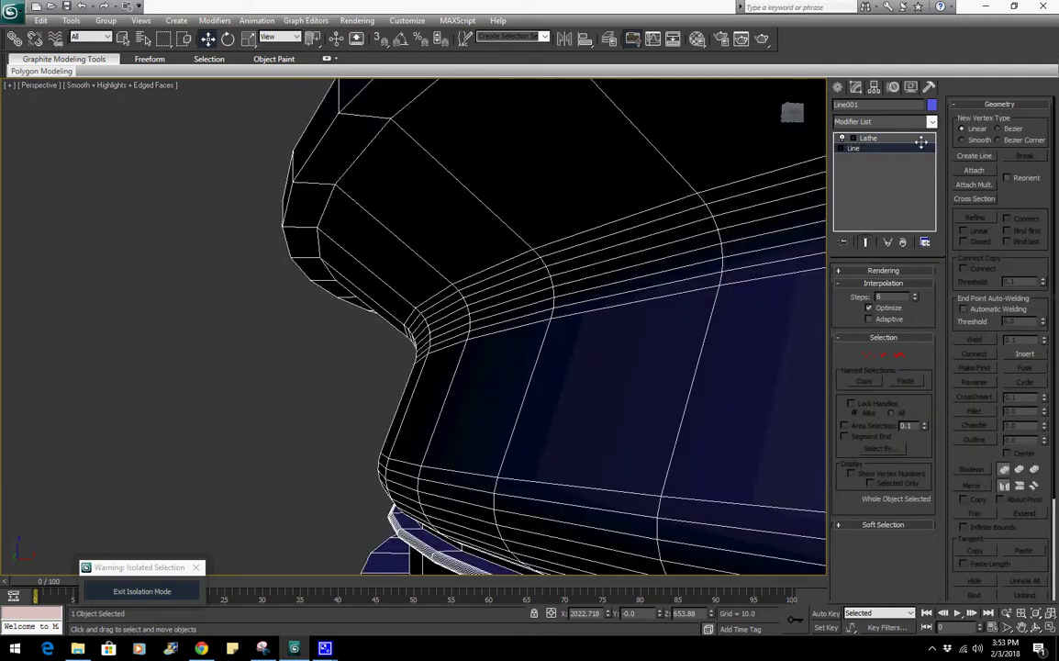
Try 2 interpolation steps on the base line, then return to 6 and examine the ring's smoothness in perspective
{"action": "left_click", "coordinate": [915, 299]}
{"action": "left_click", "coordinate": [914, 299]}
{"action": "left_click", "coordinate": [914, 299]}
{"action": "left_click", "coordinate": [915, 299]}
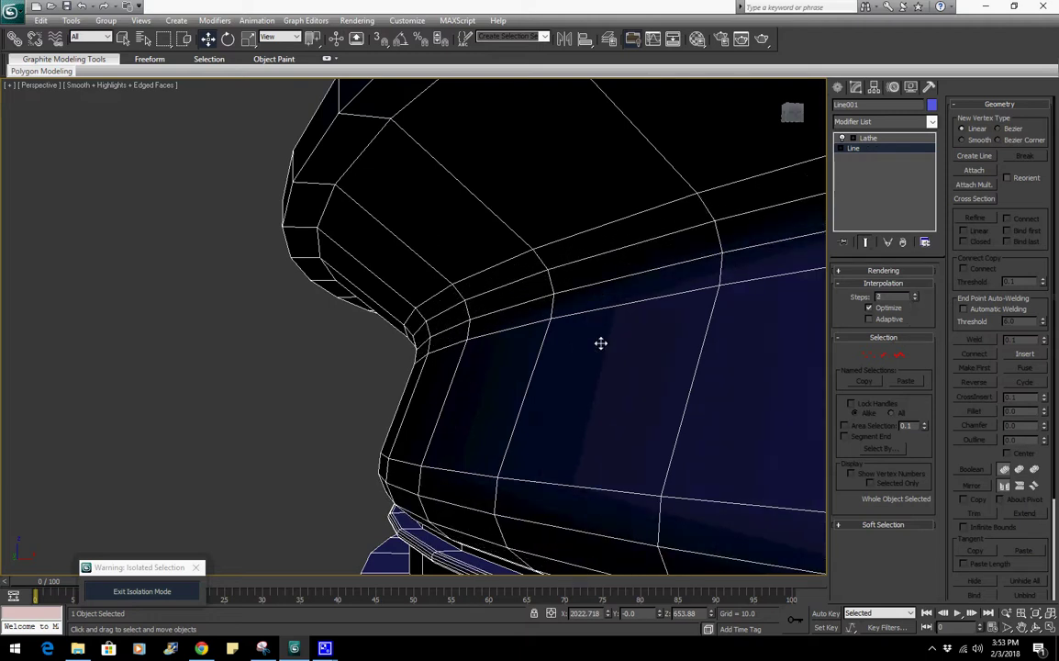
{"action": "scroll", "coordinate": [504, 375], "scroll_direction": "down", "scroll_amount": 3}
{"action": "scroll", "coordinate": [504, 375], "scroll_direction": "up", "scroll_amount": 1}
{"action": "middle_click_drag", "start_coordinate": [505, 375], "coordinate": [387, 369]}
{"action": "left_click_drag", "start_coordinate": [915, 298], "coordinate": [916, 292]}
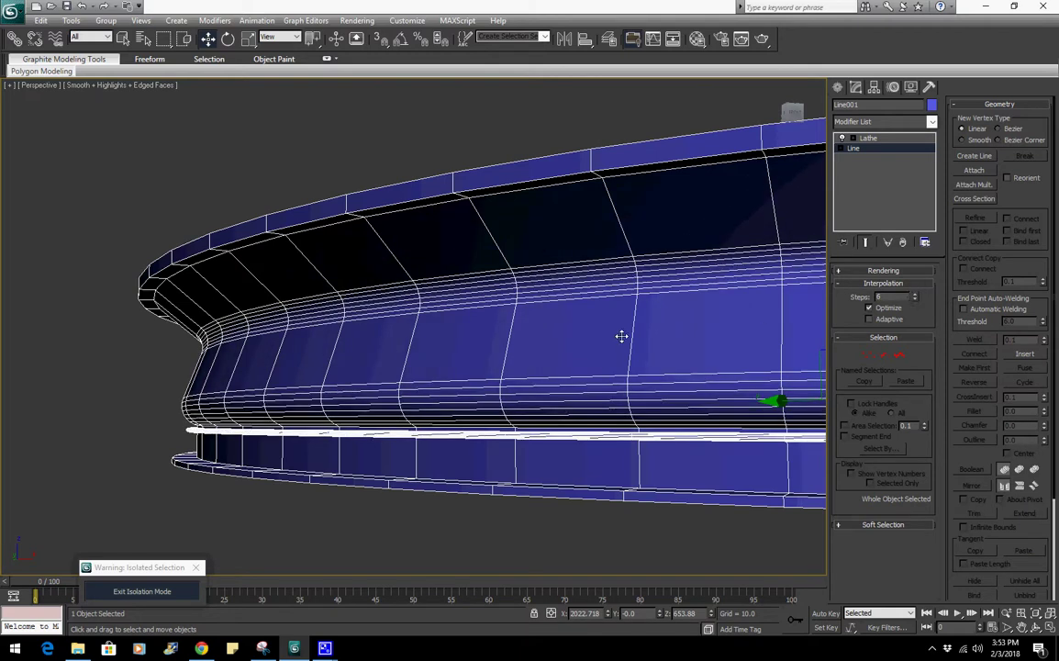
{"action": "scroll", "coordinate": [621, 338], "scroll_direction": "down", "scroll_amount": 3}
{"action": "key", "text": "F4"}
{"action": "middle_click_drag", "start_coordinate": [606, 405], "coordinate": [325, 379], "text": "alt"}
{"action": "scroll", "coordinate": [637, 415], "scroll_direction": "up", "scroll_amount": 3}
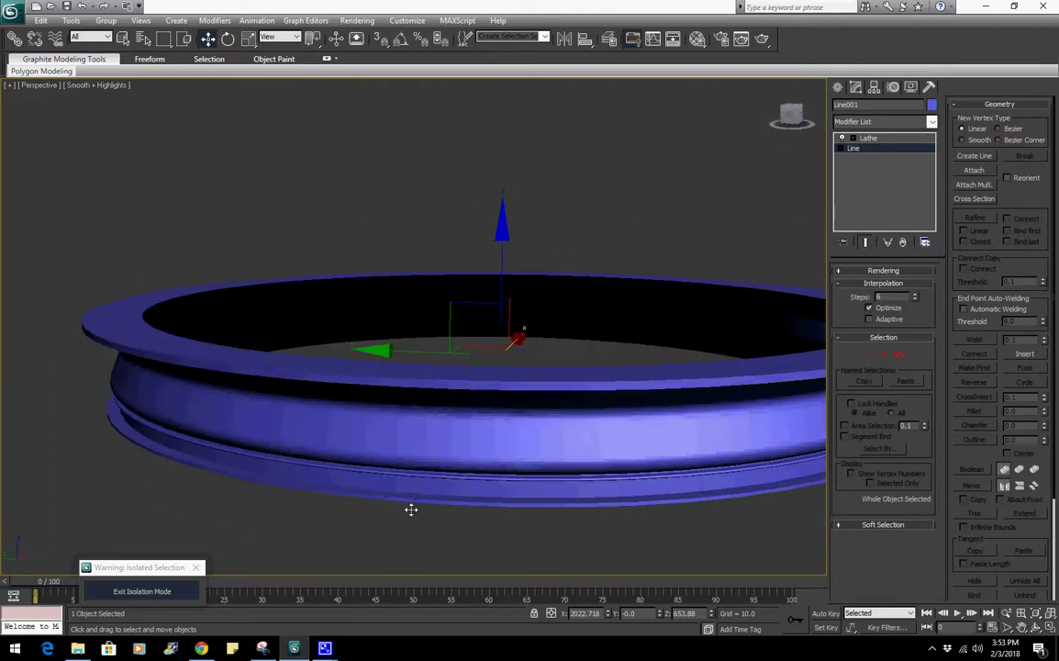
Create a narrow box across the ring's band at its topmost point in the top view, about 48.6 long, 8.9 wide and 27.6 high
{"action": "key", "text": "t"}
{"action": "key", "text": "z"}
{"action": "key", "text": "F3"}
{"action": "scroll", "coordinate": [536, 378], "scroll_direction": "up", "scroll_amount": 4}
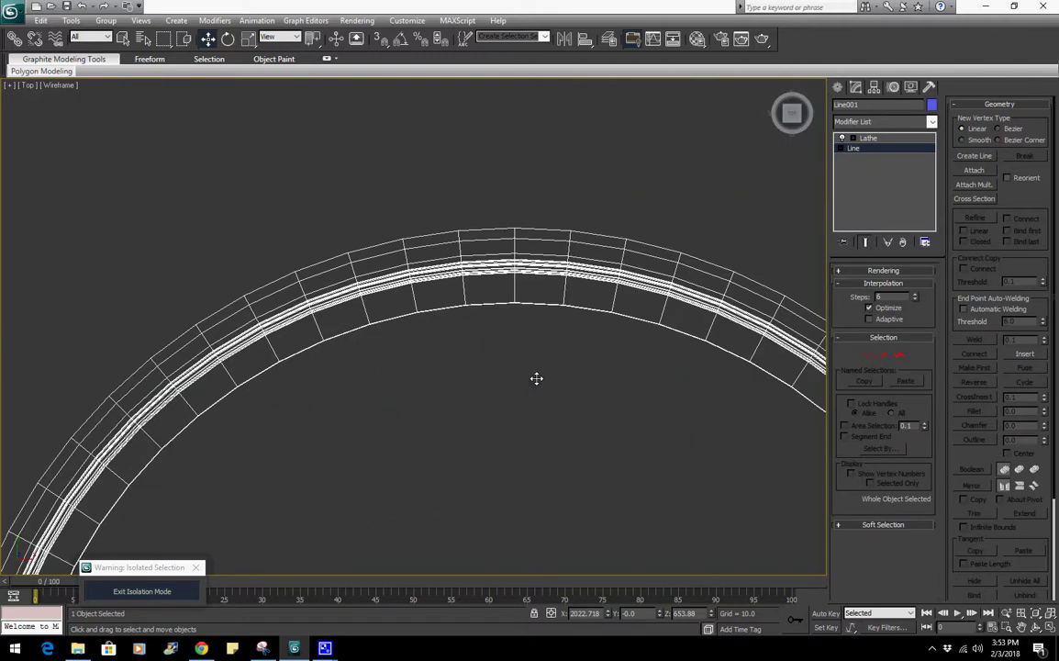
{"action": "scroll", "coordinate": [536, 378], "scroll_direction": "up", "scroll_amount": 4}
{"action": "left_click", "coordinate": [837, 89]}
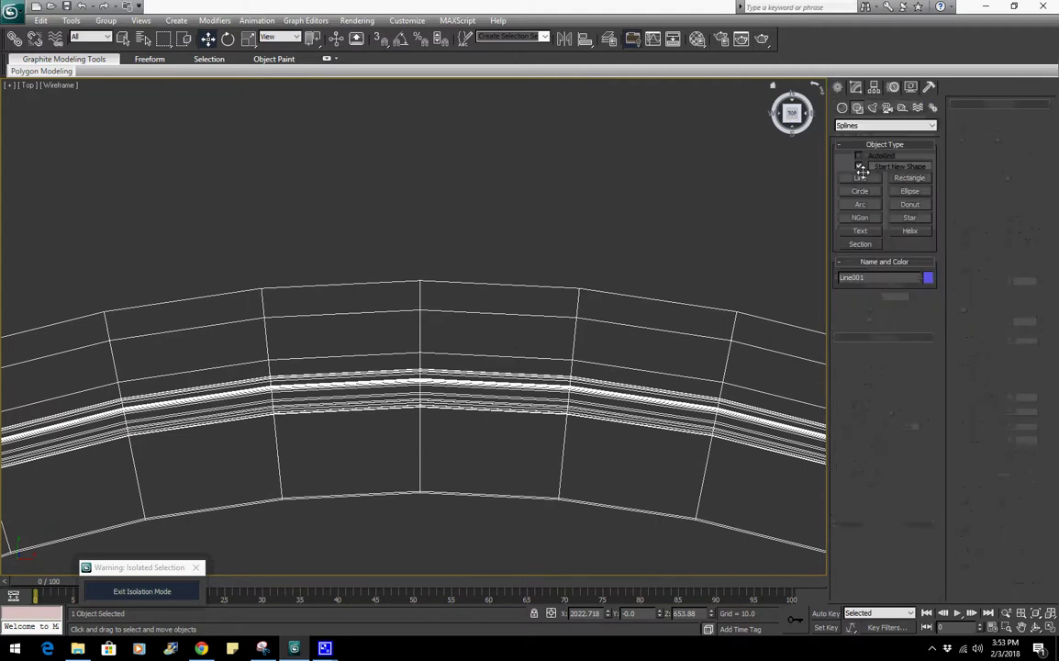
{"action": "left_click", "coordinate": [842, 107]}
{"action": "left_click", "coordinate": [860, 167]}
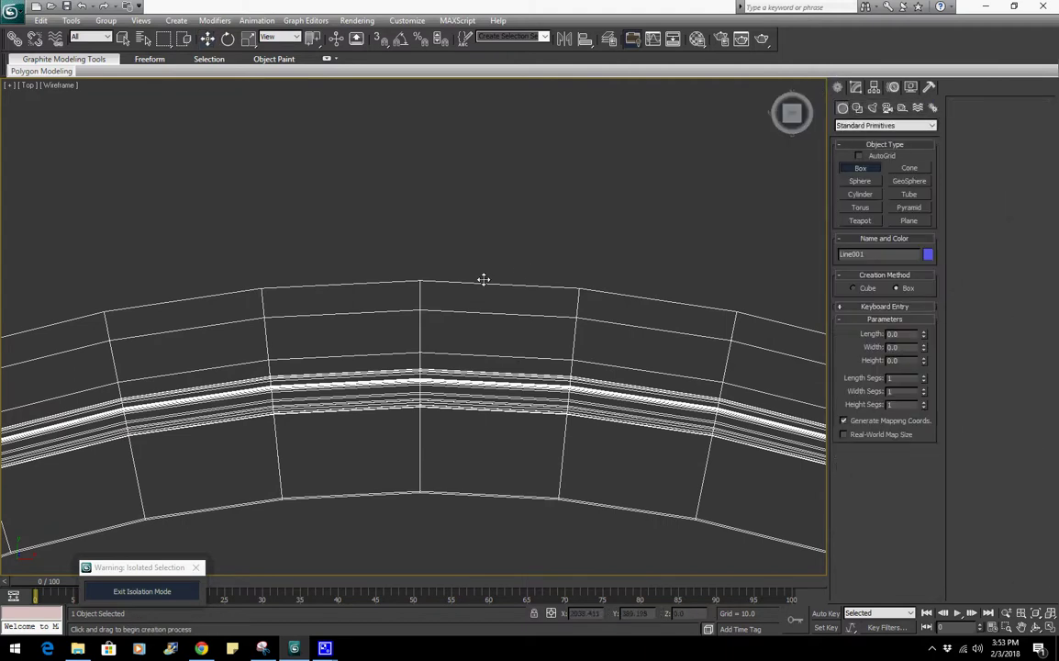
{"action": "left_click_drag", "start_coordinate": [400, 286], "coordinate": [436, 489]}
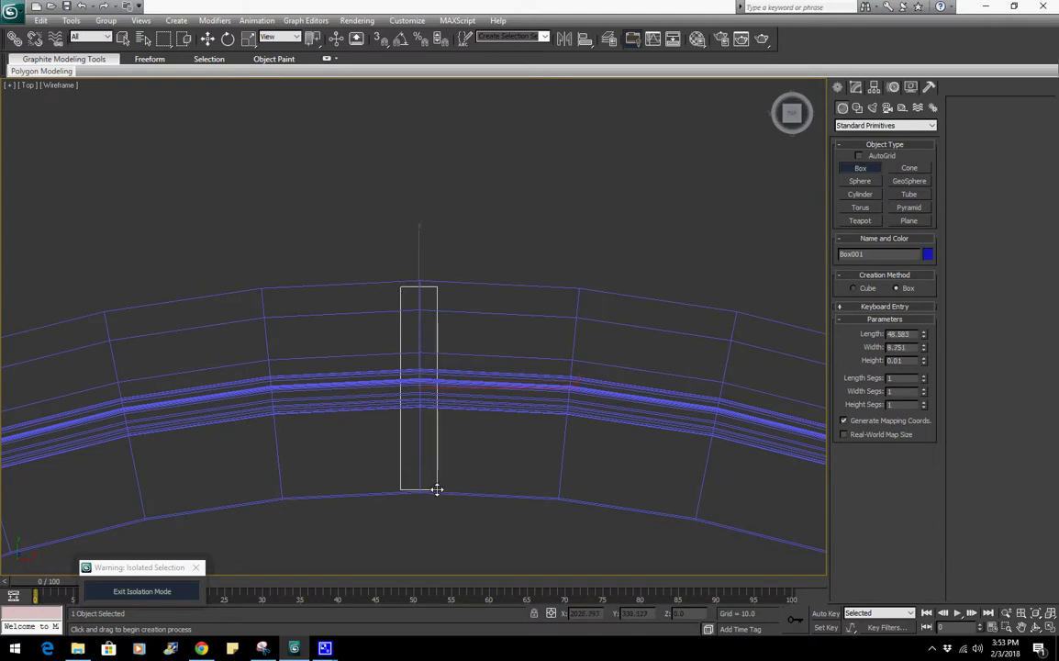
{"action": "left_click", "coordinate": [454, 375]}
Move the box along X to center it precisely on the ring's topmost radial edge, at X 2022.718
{"action": "key", "text": "w"}
{"action": "scroll", "coordinate": [482, 366], "scroll_direction": "up", "scroll_amount": 6}
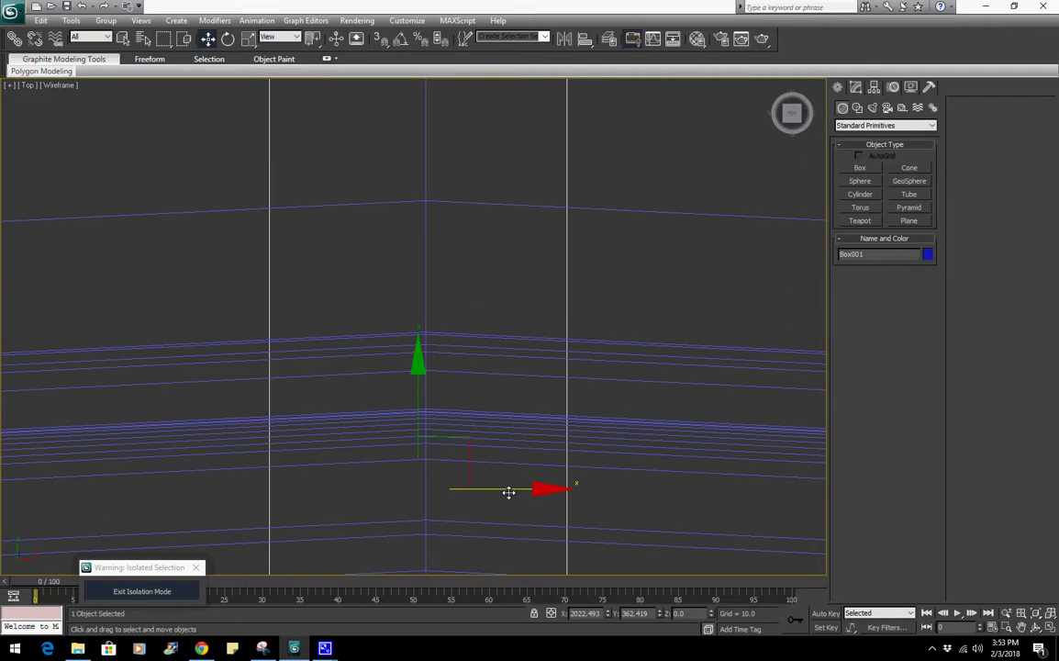
{"action": "left_click_drag", "start_coordinate": [508, 492], "coordinate": [514, 489]}
{"action": "middle_click_drag", "start_coordinate": [512, 530], "coordinate": [501, 431]}
{"action": "scroll", "coordinate": [501, 431], "scroll_direction": "up", "scroll_amount": 4}
{"action": "middle_click_drag", "start_coordinate": [505, 499], "coordinate": [508, 248]}
{"action": "scroll", "coordinate": [508, 248], "scroll_direction": "up", "scroll_amount": 3}
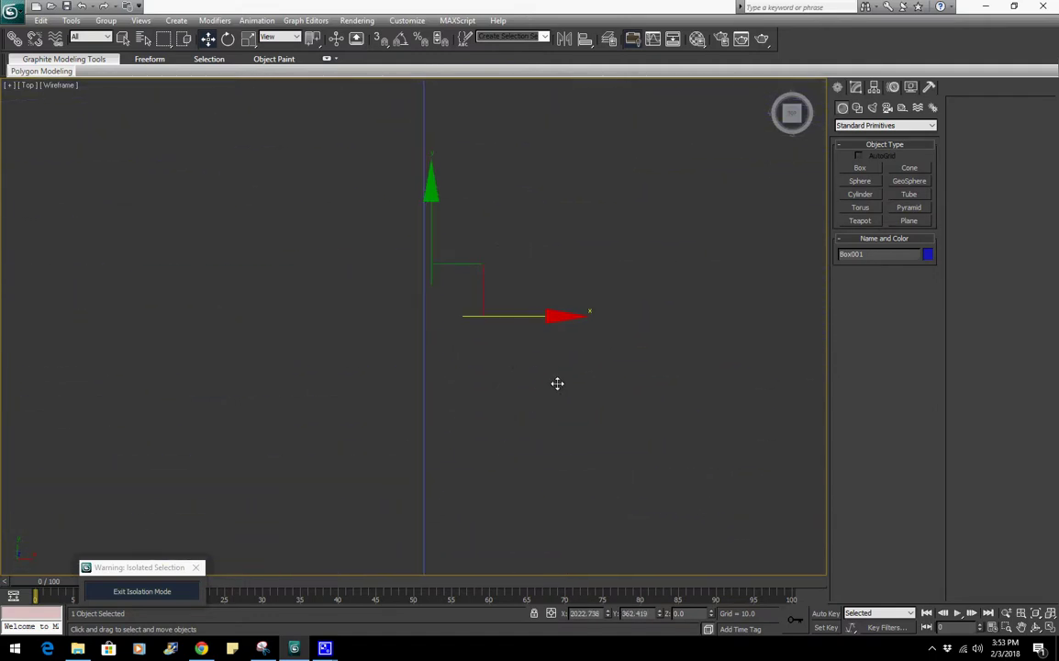
{"action": "scroll", "coordinate": [557, 383], "scroll_direction": "up", "scroll_amount": 3}
{"action": "left_click_drag", "start_coordinate": [566, 304], "coordinate": [546, 319]}
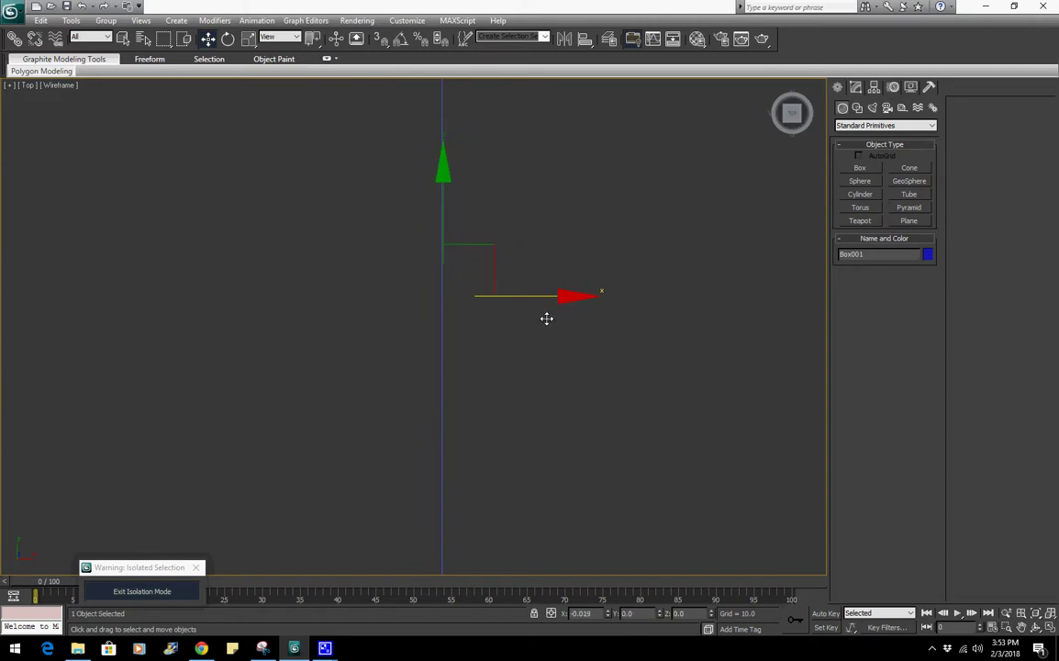
{"action": "key", "text": "z"}
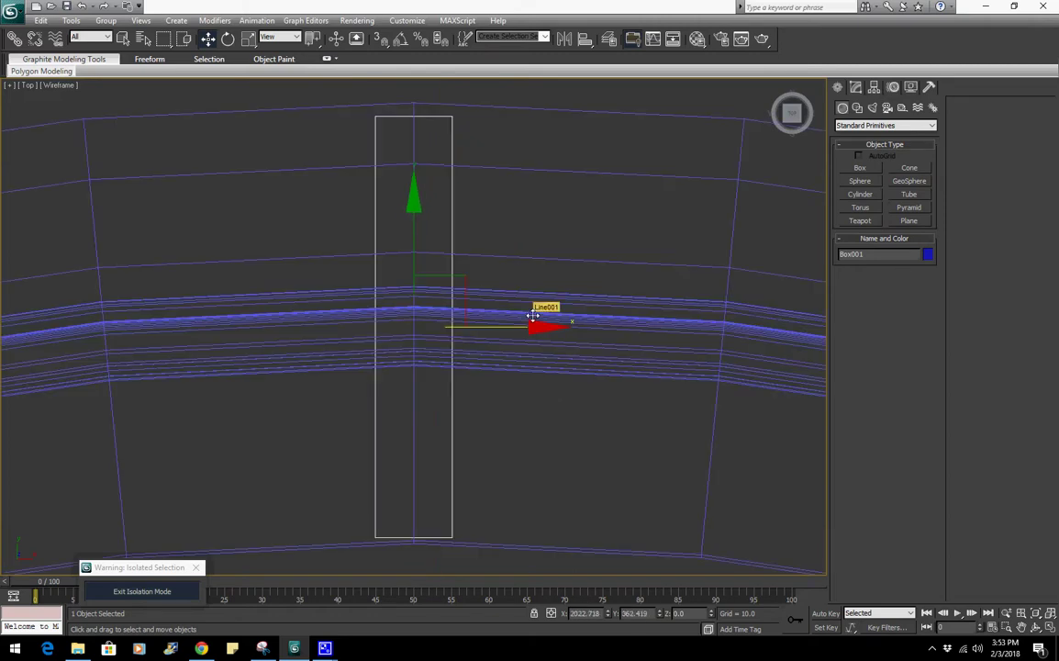
Raise the box along Z to just beneath the ring's upper rim, at a height of about 673
{"action": "key", "text": "p"}
{"action": "scroll", "coordinate": [500, 309], "scroll_direction": "down", "scroll_amount": 4}
{"action": "scroll", "coordinate": [500, 309], "scroll_direction": "up", "scroll_amount": 4}
{"action": "scroll", "coordinate": [421, 276], "scroll_direction": "down", "scroll_amount": 10}
{"action": "middle_click_drag", "start_coordinate": [546, 376], "coordinate": [461, 343], "text": "alt"}
{"action": "scroll", "coordinate": [460, 343], "scroll_direction": "up", "scroll_amount": 4}
{"action": "key", "text": "F3"}
{"action": "left_click_drag", "start_coordinate": [456, 396], "coordinate": [475, 140]}
{"action": "key", "text": "z"}
{"action": "key", "text": "F4"}
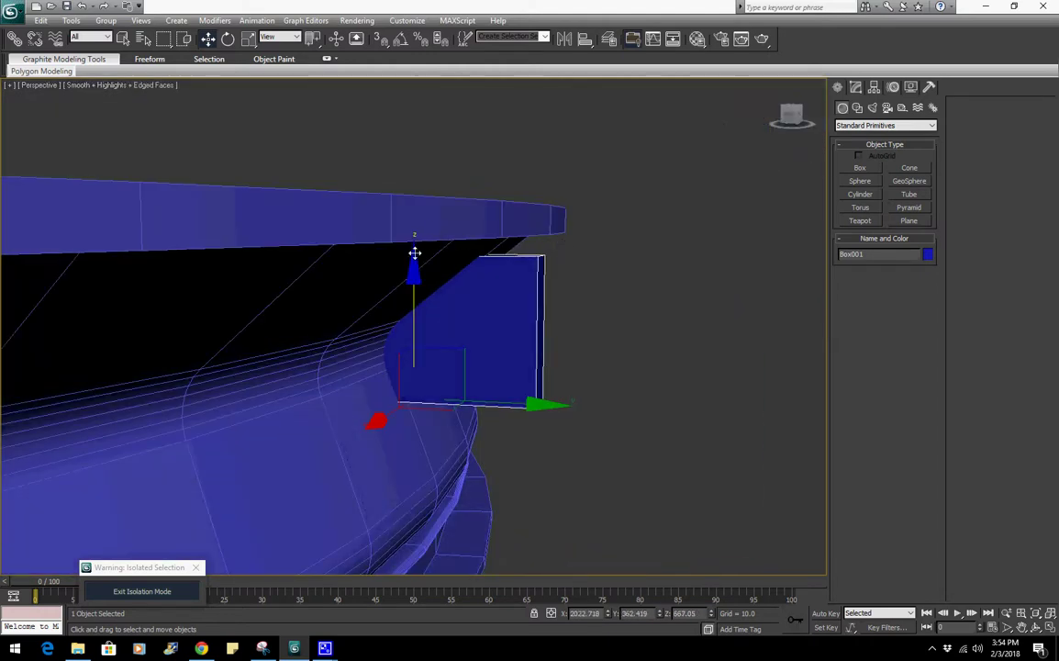
{"action": "middle_click_drag", "start_coordinate": [438, 267], "coordinate": [598, 354], "text": "alt"}
Add an Edit Poly modifier to the box
{"action": "left_click", "coordinate": [855, 86]}
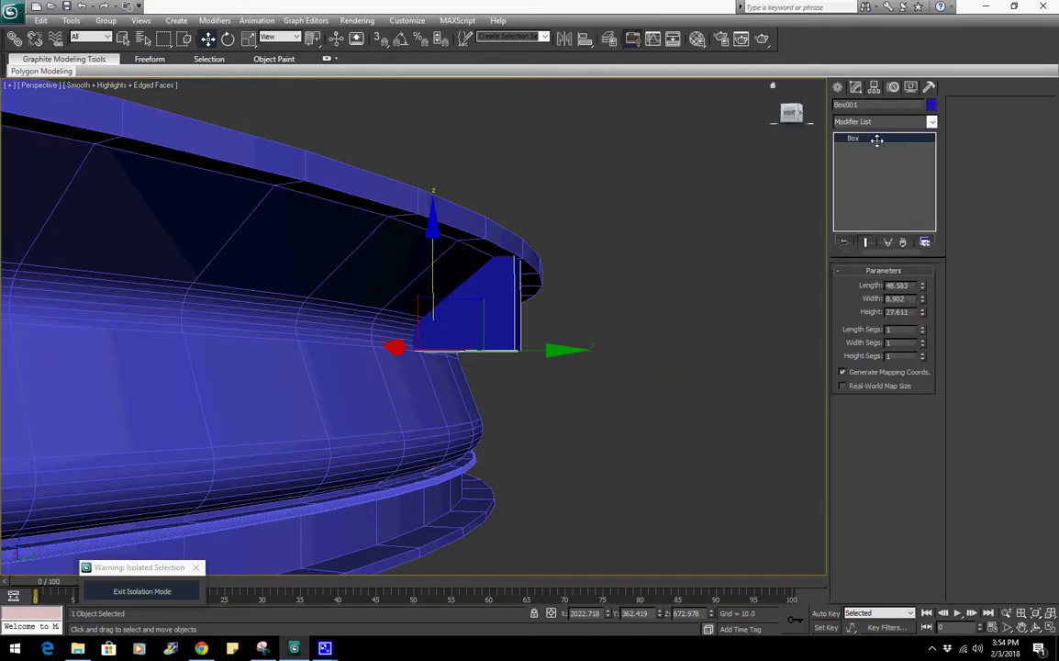
{"action": "left_click", "coordinate": [879, 122]}
{"action": "key", "text": "e"}
{"action": "left_click", "coordinate": [871, 163]}
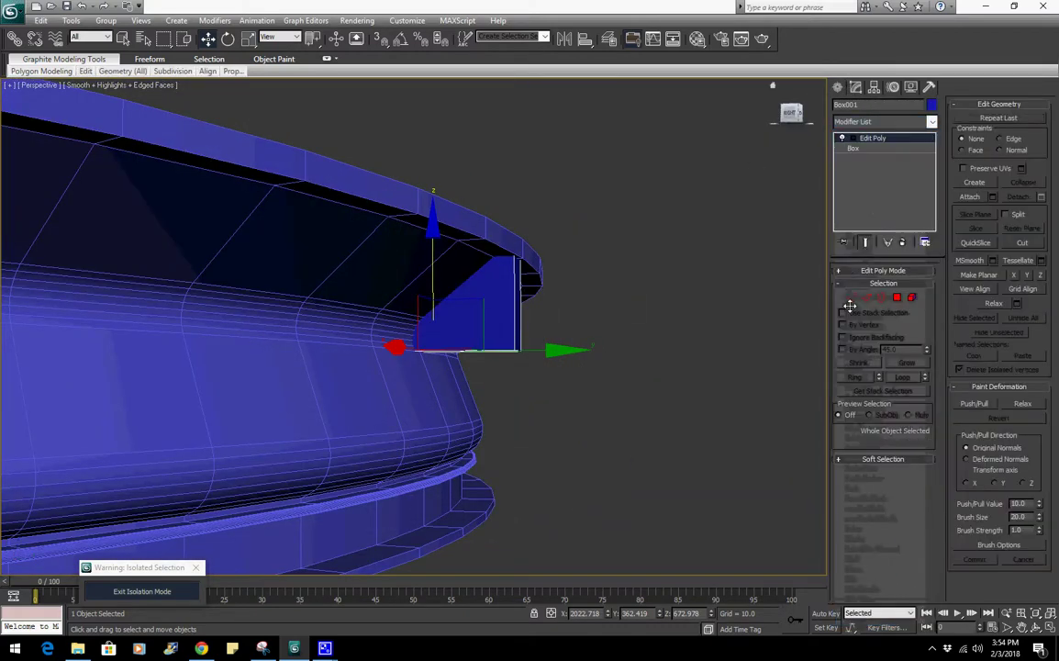
Lower the box's four bottom vertices to the ring's lower flange
{"action": "left_click", "coordinate": [851, 297]}
{"action": "middle_click_drag", "start_coordinate": [770, 306], "coordinate": [674, 385], "text": "alt"}
{"action": "key", "text": "1"}
{"action": "key", "text": "F3"}
{"action": "left_click_drag", "start_coordinate": [667, 419], "coordinate": [341, 334]}
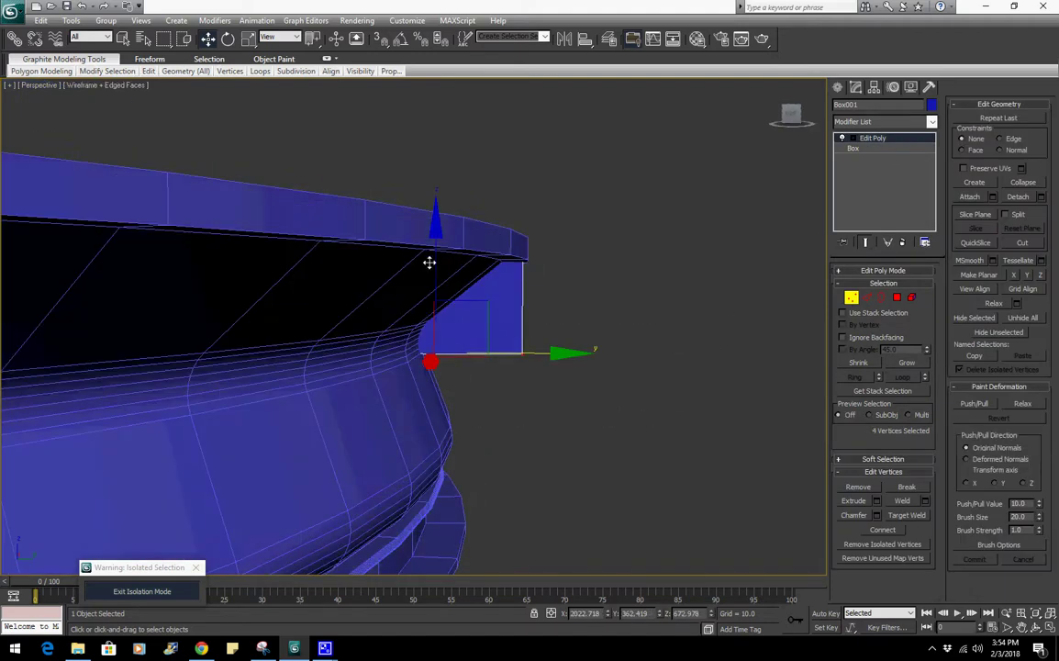
{"action": "key", "text": "F3"}
{"action": "mouse_move", "coordinate": [437, 246]}
{"action": "left_mouse_down"}
{"action": "mouse_move", "coordinate": [439, 416]}
{"action": "mouse_move", "coordinate": [423, 434]}
{"action": "mouse_move", "coordinate": [452, 428]}
{"action": "left_mouse_up"}
Move the box's two bottom outer vertices inward along Y to taper it toward the ring's lower flange
{"action": "middle_click_drag", "start_coordinate": [451, 427], "coordinate": [579, 451], "text": "alt"}
{"action": "left_click_drag", "start_coordinate": [584, 447], "coordinate": [521, 538]}
{"action": "left_click_drag", "start_coordinate": [625, 531], "coordinate": [548, 534]}
{"action": "middle_click_drag", "start_coordinate": [551, 527], "coordinate": [584, 402], "text": "alt"}
{"action": "left_click_drag", "start_coordinate": [542, 532], "coordinate": [538, 533]}
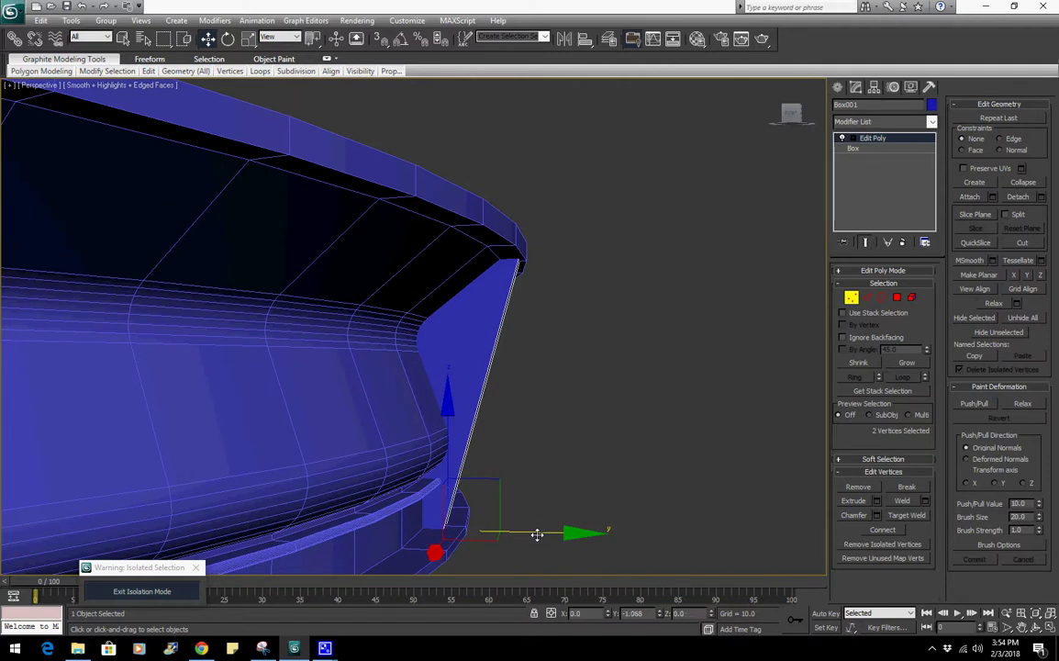
Nudge the box's two top outer vertices slightly outward along Y to meet the upper rim's edge
{"action": "left_click_drag", "start_coordinate": [573, 308], "coordinate": [468, 146]}
{"action": "key", "text": "alt+Tab"}
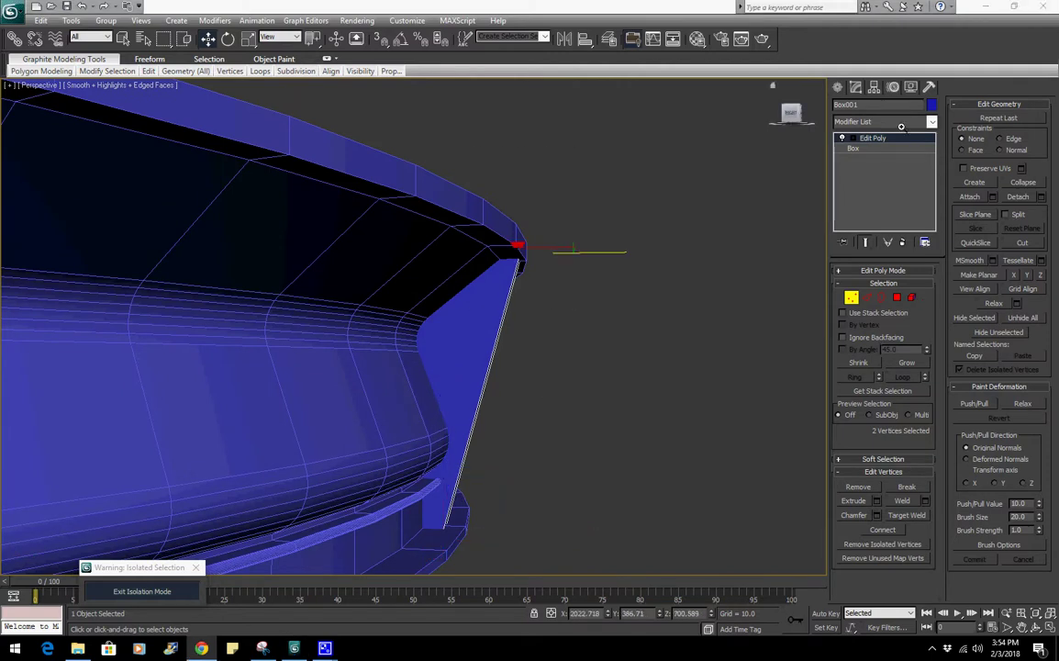
{"action": "middle_click_drag", "start_coordinate": [468, 261], "coordinate": [476, 246], "text": "alt"}
{"action": "mouse_move", "coordinate": [617, 254]}
{"action": "left_mouse_down"}
{"action": "mouse_move", "coordinate": [609, 251]}
{"action": "mouse_move", "coordinate": [622, 246]}
{"action": "left_mouse_up"}
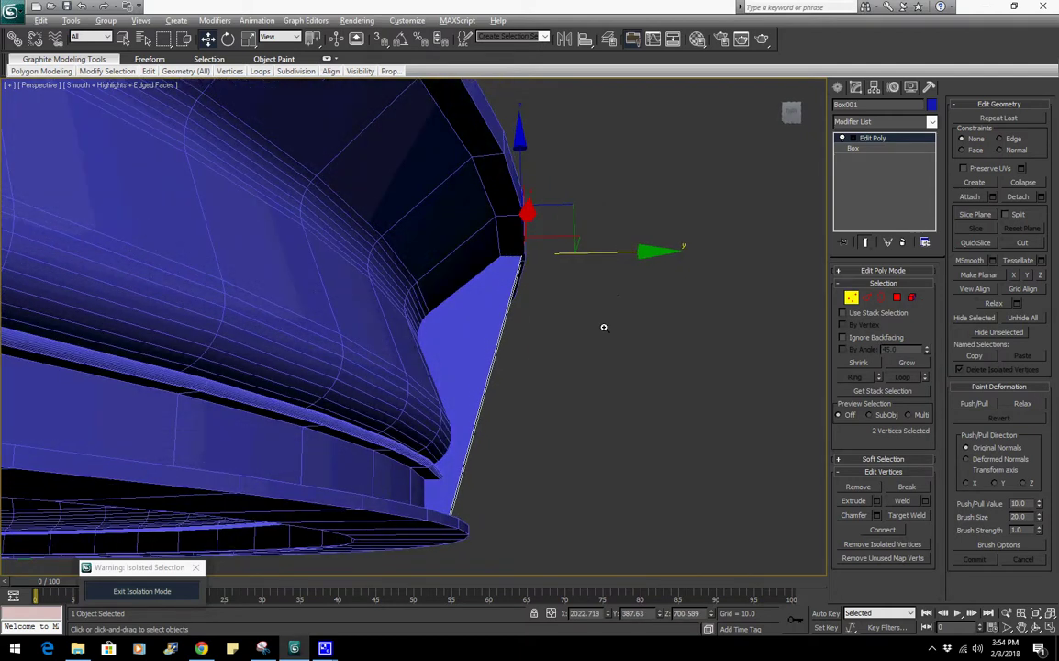
Move the box's two bottom outer vertices outward along Y by about 5.3 units on the lower flange
{"action": "middle_click_drag", "start_coordinate": [605, 326], "coordinate": [578, 360], "text": "alt"}
{"action": "middle_click_drag", "start_coordinate": [452, 514], "coordinate": [491, 410]}
{"action": "scroll", "coordinate": [491, 410], "scroll_direction": "up", "scroll_amount": 2}
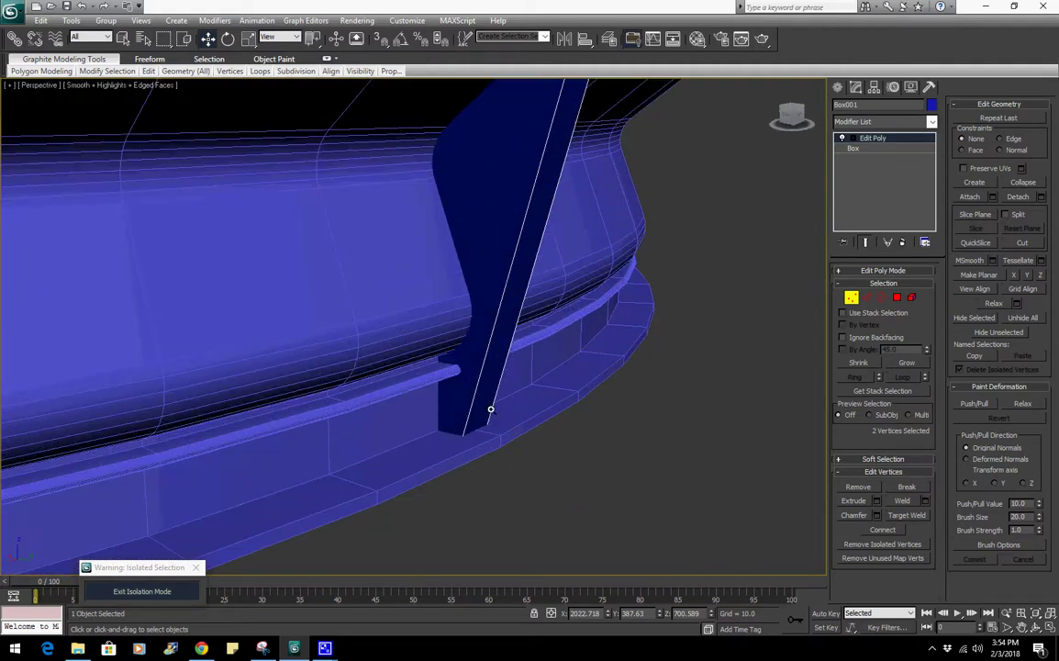
{"action": "left_click_drag", "start_coordinate": [373, 370], "coordinate": [600, 501]}
{"action": "middle_click_drag", "start_coordinate": [600, 501], "coordinate": [587, 448], "text": "alt"}
{"action": "key", "text": "F3"}
{"action": "left_click_drag", "start_coordinate": [576, 501], "coordinate": [439, 367]}
{"action": "key", "text": "F3"}
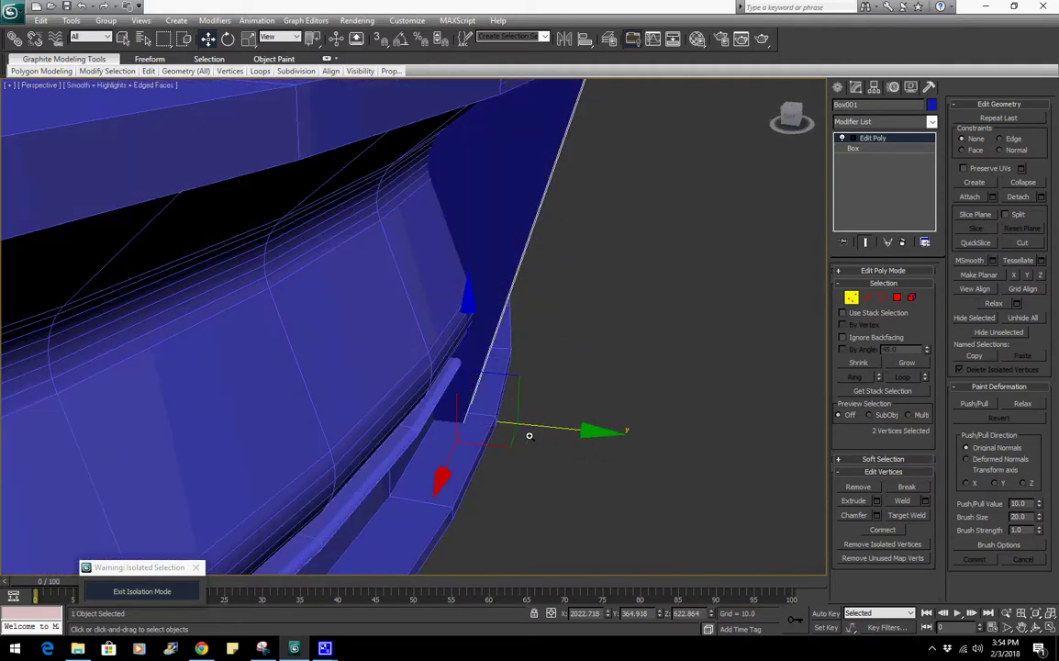
{"action": "left_click_drag", "start_coordinate": [551, 428], "coordinate": [576, 421]}
Examine the tapered bracket's fit between the ring's rims, with and without edged faces, and leave vertex editing
{"action": "middle_click_drag", "start_coordinate": [576, 421], "coordinate": [581, 390], "text": "alt"}
{"action": "scroll", "coordinate": [655, 375], "scroll_direction": "down", "scroll_amount": 5}
{"action": "key", "text": "F4"}
{"action": "scroll", "coordinate": [628, 310], "scroll_direction": "down", "scroll_amount": 6}
{"action": "scroll", "coordinate": [573, 388], "scroll_direction": "up", "scroll_amount": 3}
{"action": "scroll", "coordinate": [520, 288], "scroll_direction": "up", "scroll_amount": 5}
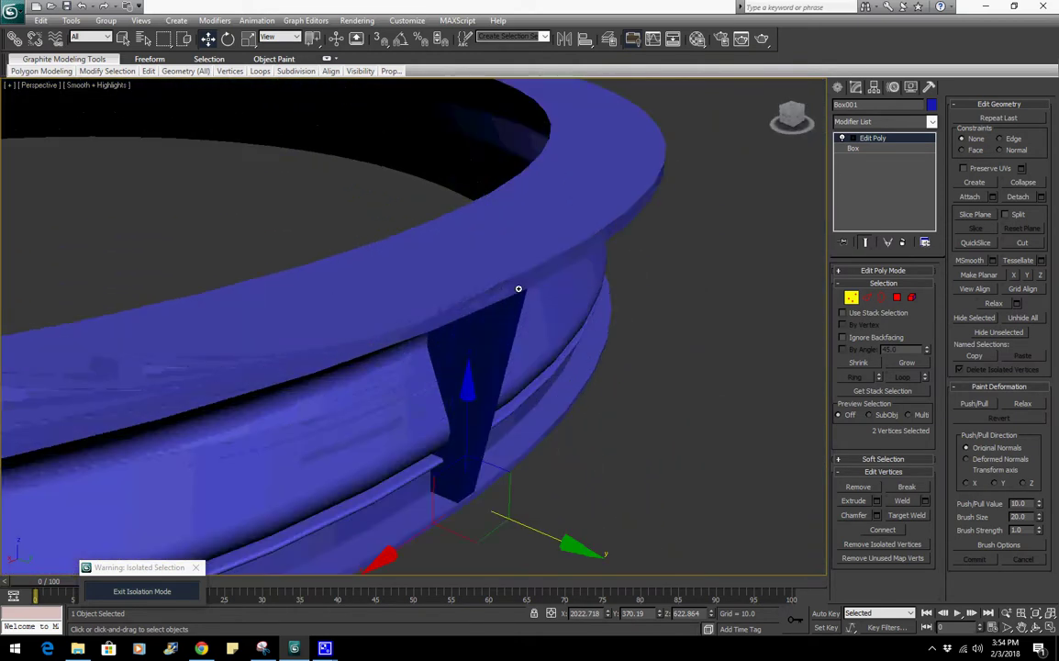
{"action": "key", "text": "F4"}
{"action": "scroll", "coordinate": [610, 331], "scroll_direction": "up", "scroll_amount": 2}
{"action": "key", "text": "1"}
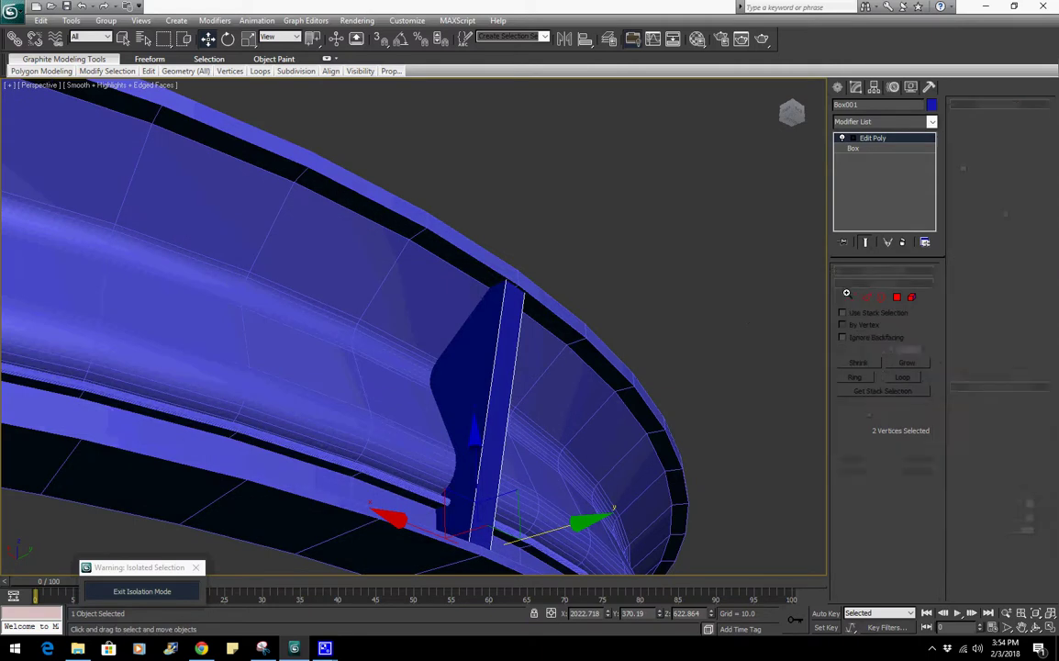
Align only the bracket's pivot to the ring's center on the Y position, using Center for both objects
{"action": "key", "text": "t"}
{"action": "key", "text": "z"}
{"action": "key", "text": "F3"}
{"action": "scroll", "coordinate": [586, 292], "scroll_direction": "down", "scroll_amount": 6}
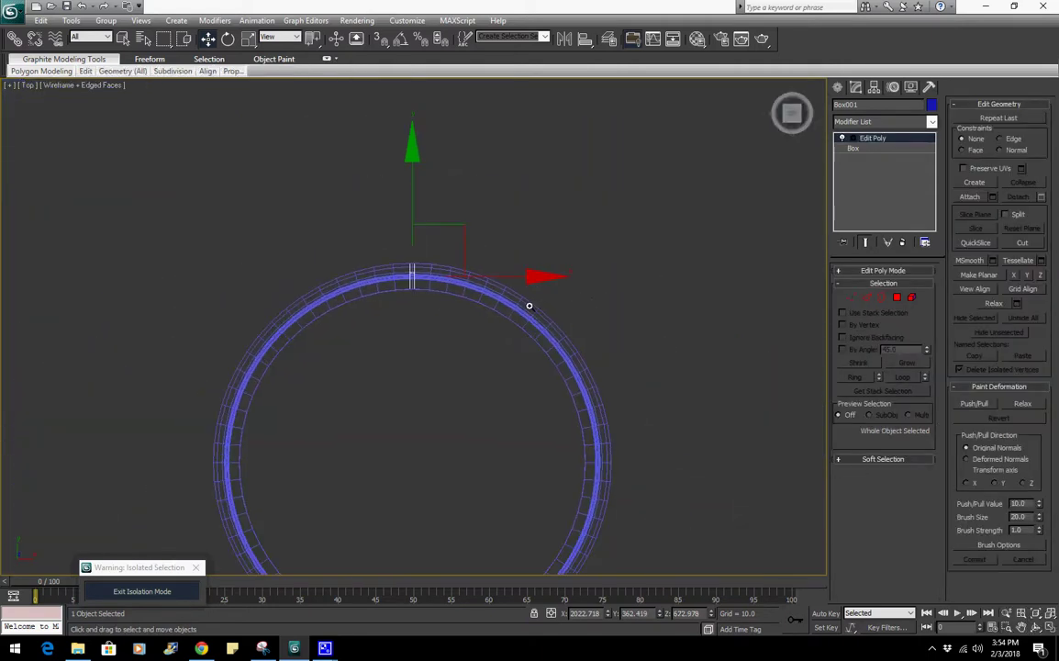
{"action": "left_click", "coordinate": [855, 86]}
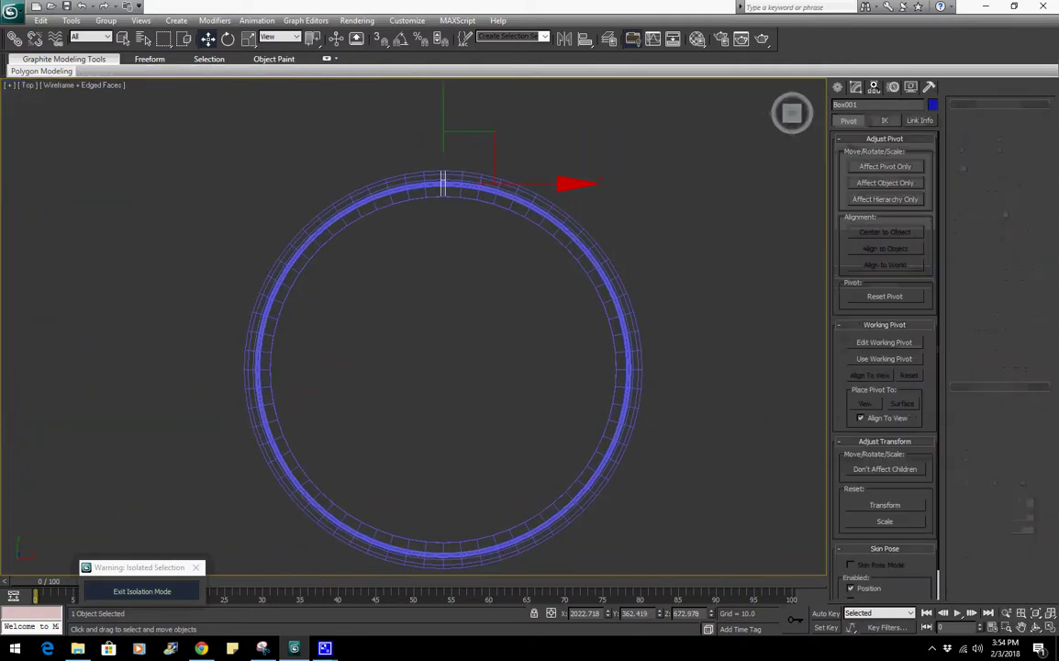
{"action": "left_click", "coordinate": [885, 166]}
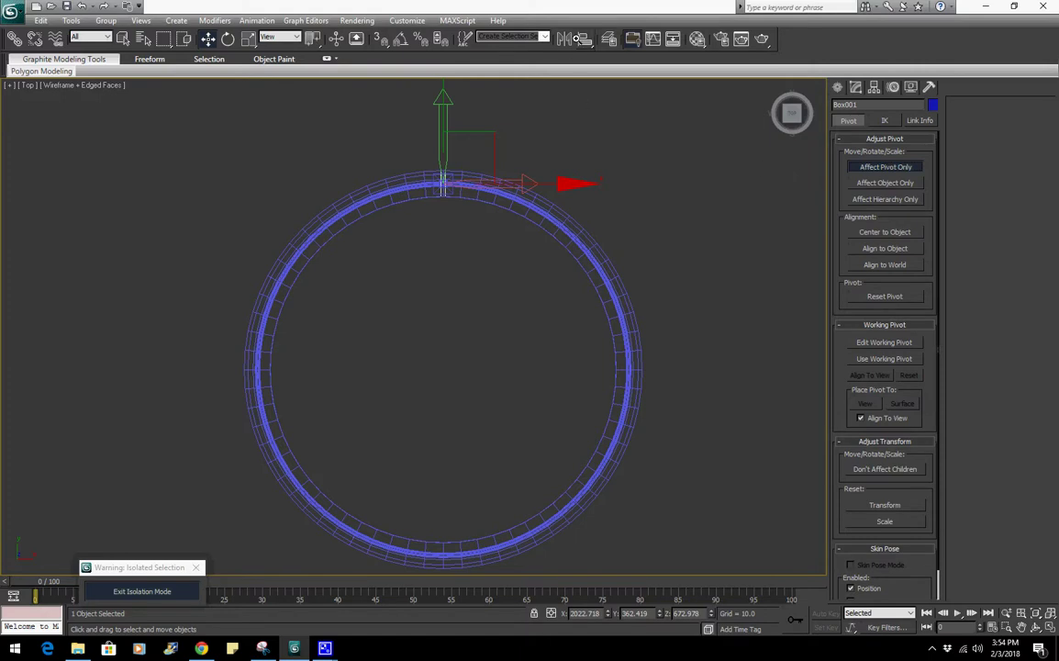
{"action": "left_click", "coordinate": [584, 39]}
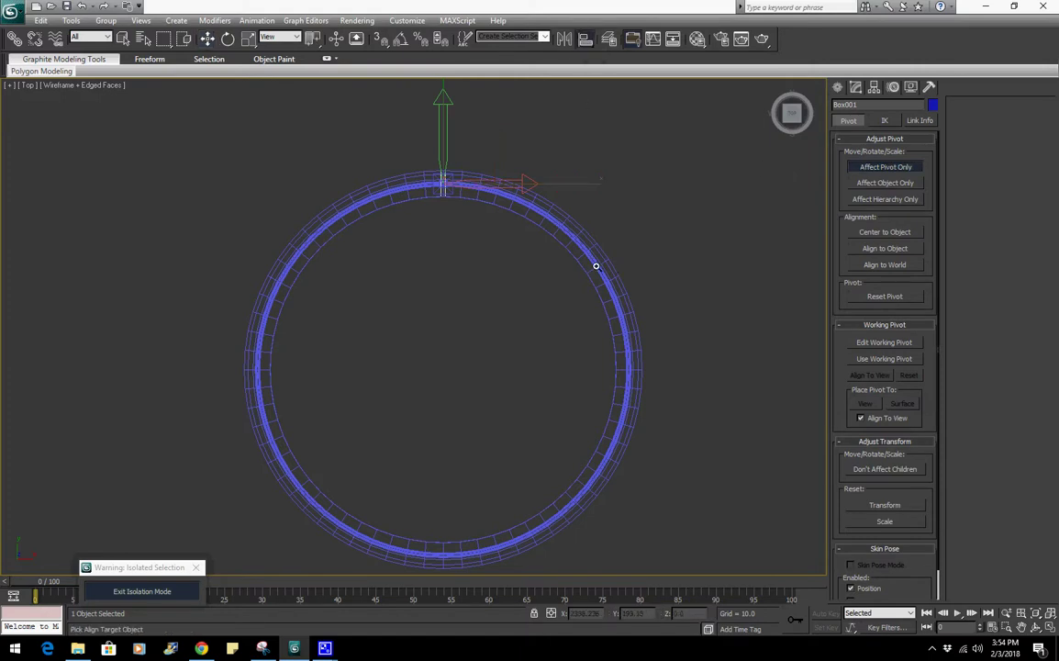
{"action": "left_click", "coordinate": [595, 265]}
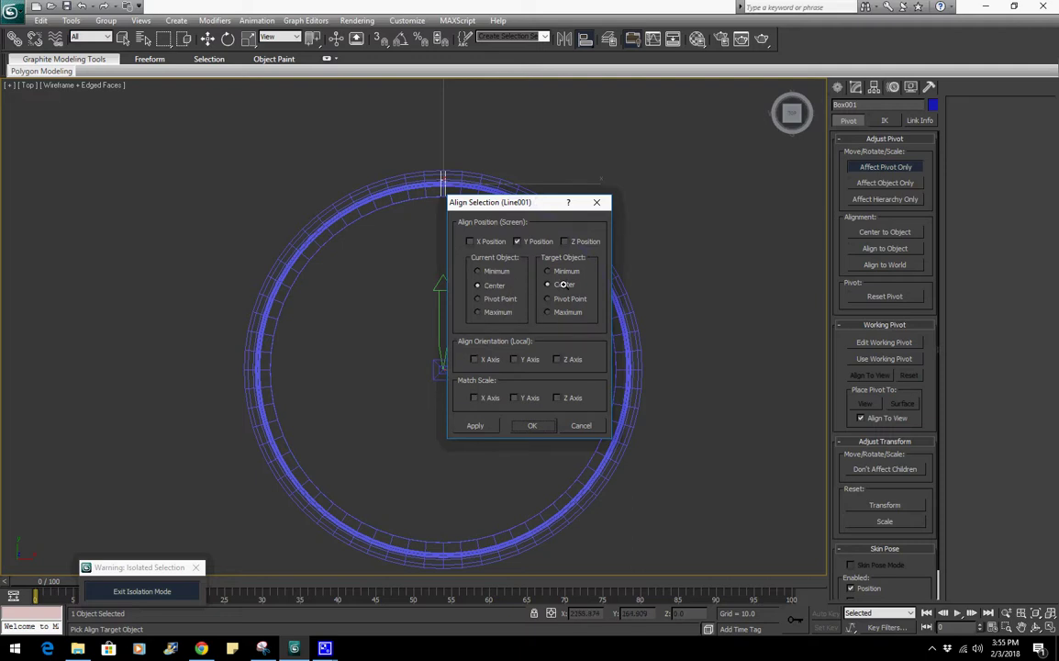
{"action": "left_click", "coordinate": [532, 423]}
{"action": "key", "text": "e"}
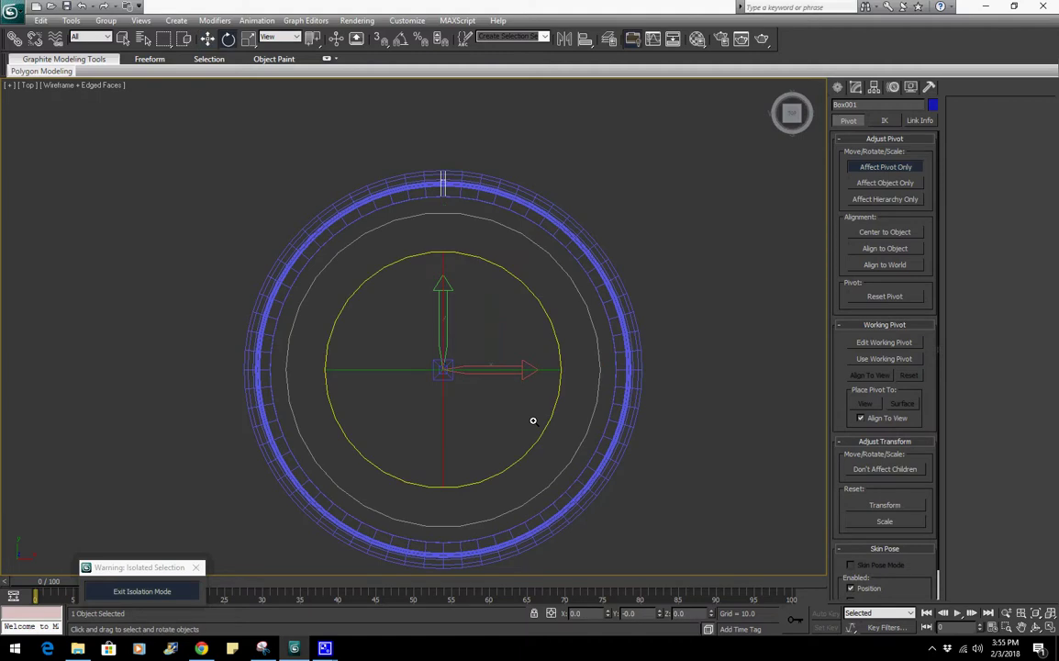
Leave pivot editing and show the ring and bracket in a shaded perspective view with the Rotate tool active
{"action": "key", "text": "w"}
{"action": "key", "text": "e"}
{"action": "key", "text": "r"}
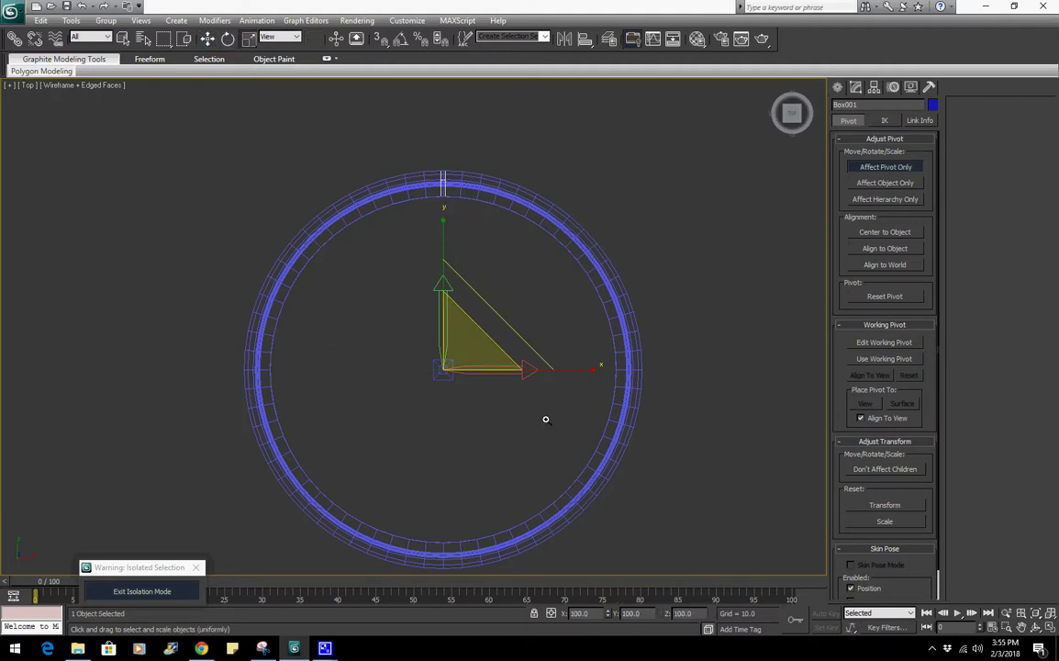
{"action": "left_click", "coordinate": [837, 86]}
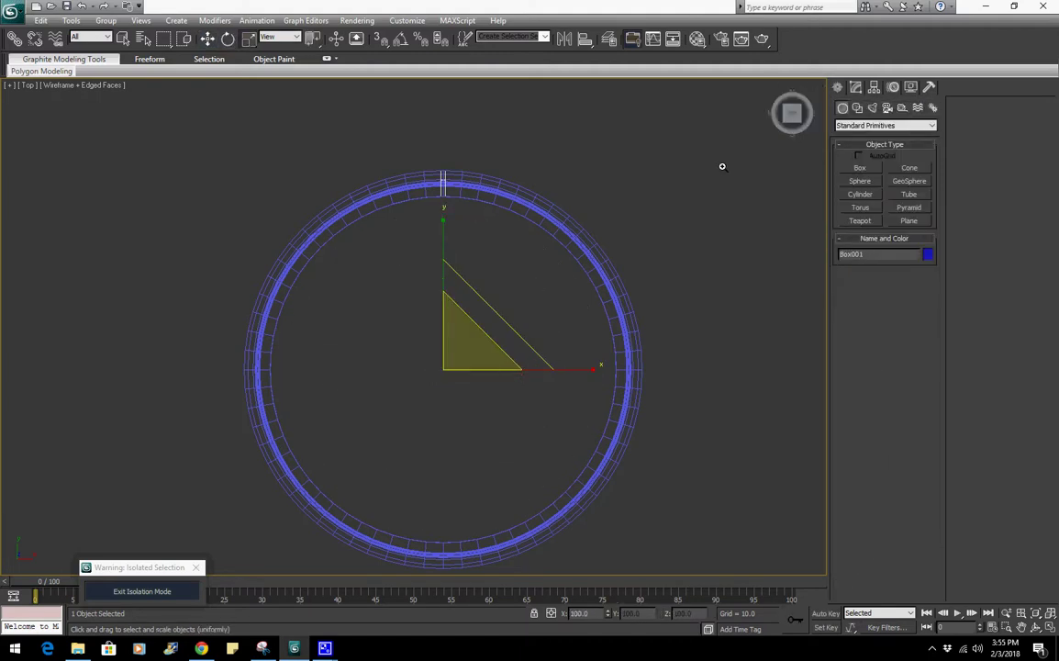
{"action": "key", "text": "p"}
{"action": "key", "text": "z"}
{"action": "mouse_move", "coordinate": [633, 316]}
{"action": "middle_mouse_down", "text": "alt"}
{"action": "mouse_move", "coordinate": [520, 296]}
{"action": "mouse_move", "coordinate": [529, 321]}
{"action": "middle_mouse_up", "text": "alt"}
{"action": "scroll", "coordinate": [581, 305], "scroll_direction": "down", "scroll_amount": 5}
{"action": "key", "text": "F3"}
{"action": "key", "text": "e"}
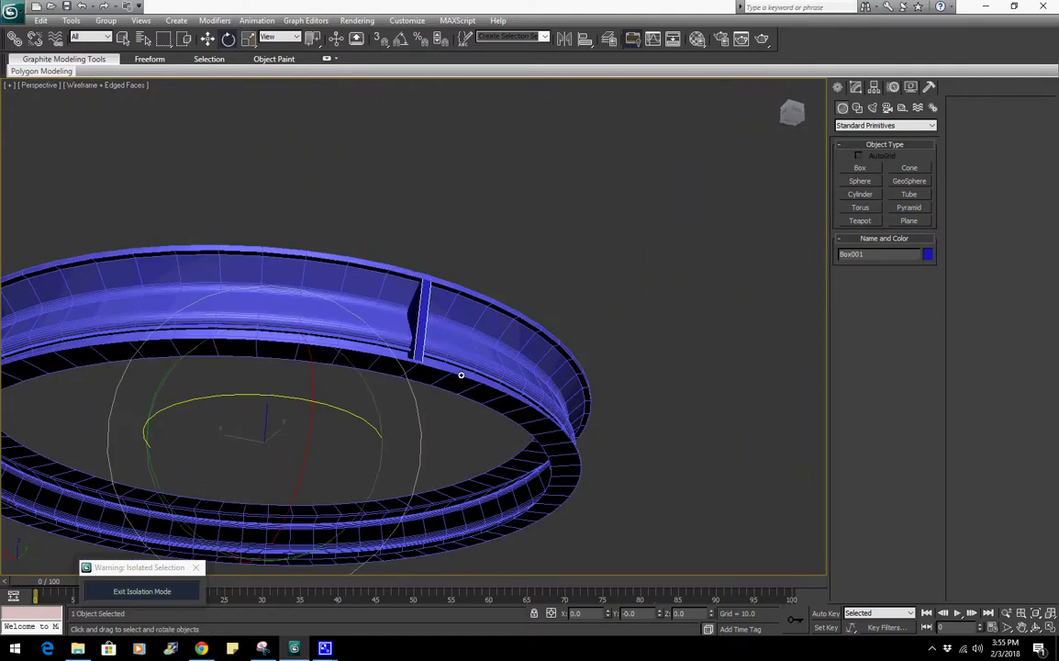
{"action": "scroll", "coordinate": [461, 371], "scroll_direction": "down", "scroll_amount": 3}
{"action": "mouse_move", "coordinate": [344, 319]}
{"action": "left_mouse_down"}
{"action": "mouse_move", "coordinate": [229, 326]}
{"action": "mouse_move", "coordinate": [419, 314]}
{"action": "mouse_move", "coordinate": [341, 319]}
{"action": "left_mouse_up"}
{"action": "left_click", "coordinate": [578, 376]}
Turn on angle snap and clone the bracket around the ring's center as plain copies in 10-degree steps through 150 degrees
{"action": "middle_click_drag", "start_coordinate": [616, 226], "coordinate": [422, 160], "text": "alt"}
{"action": "left_click", "coordinate": [398, 41]}
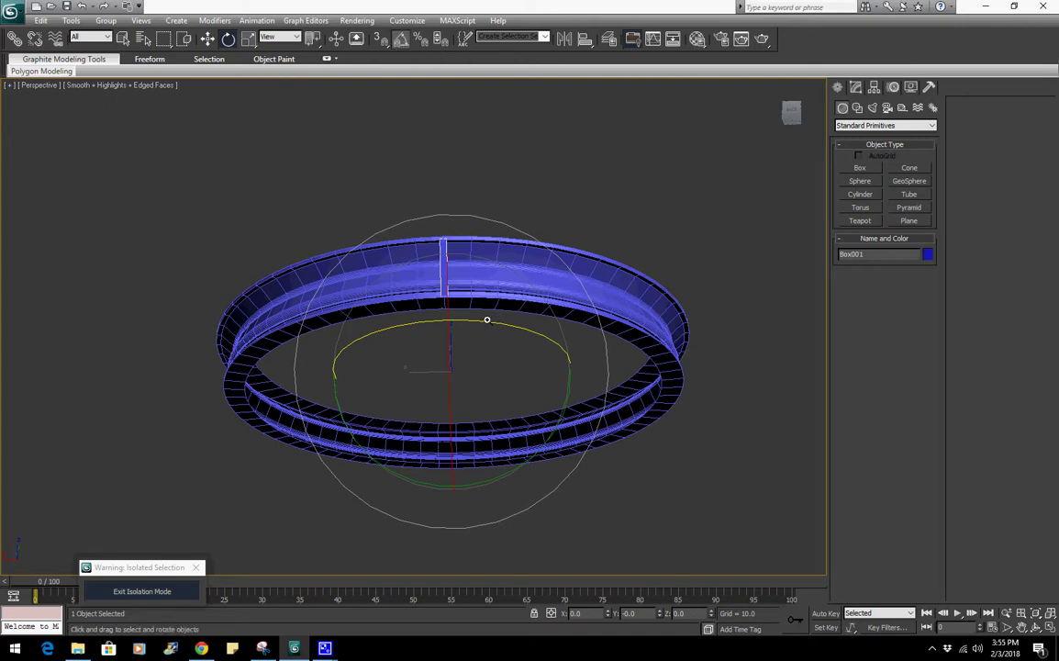
{"action": "scroll", "coordinate": [486, 321], "scroll_direction": "up", "scroll_amount": 3}
{"action": "mouse_move", "coordinate": [520, 344]}
{"action": "left_mouse_down"}
{"action": "mouse_move", "coordinate": [506, 345]}
{"action": "mouse_move", "coordinate": [532, 348]}
{"action": "left_mouse_up"}
{"action": "key", "text": "ctrl+z"}
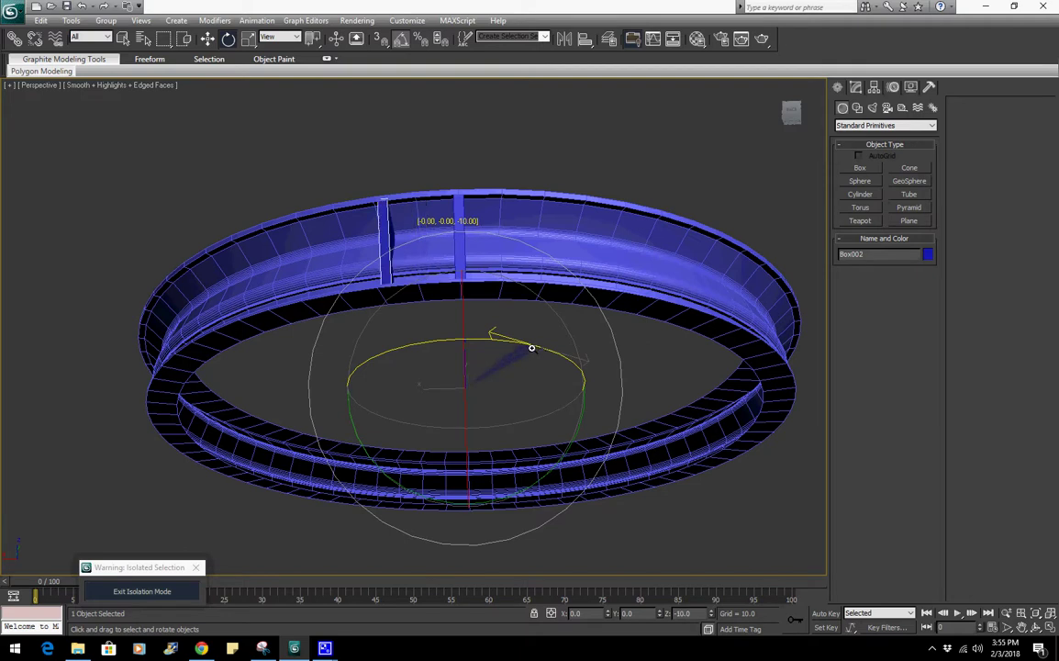
{"action": "left_click_drag", "start_coordinate": [531, 347], "coordinate": [531, 347], "text": "shift"}
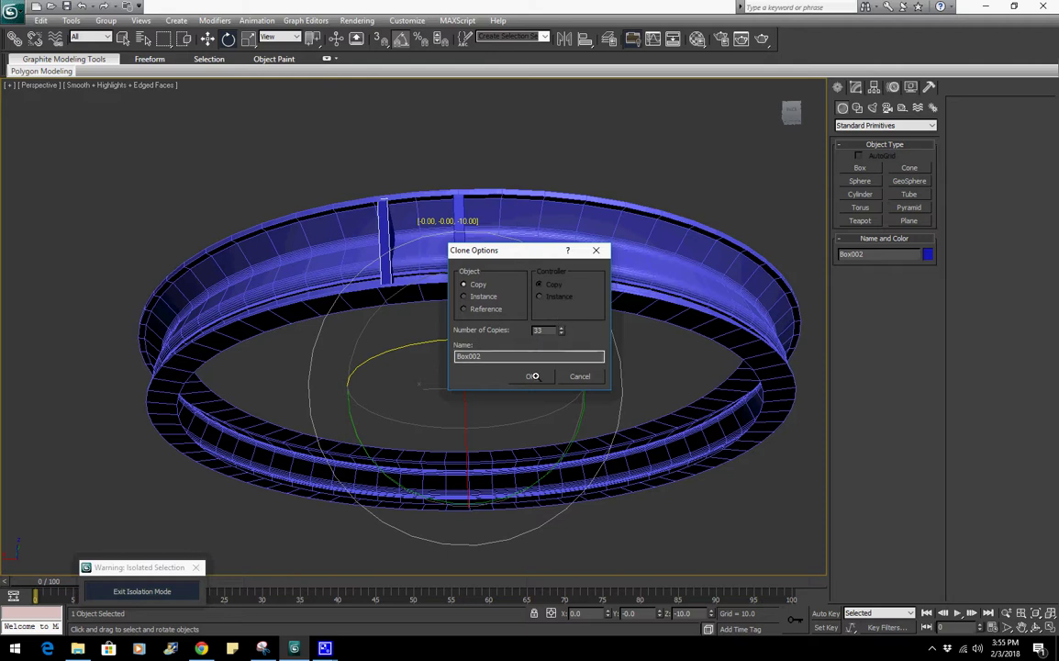
{"action": "left_click_drag", "start_coordinate": [549, 333], "coordinate": [475, 327]}
{"action": "left_click", "coordinate": [532, 377]}
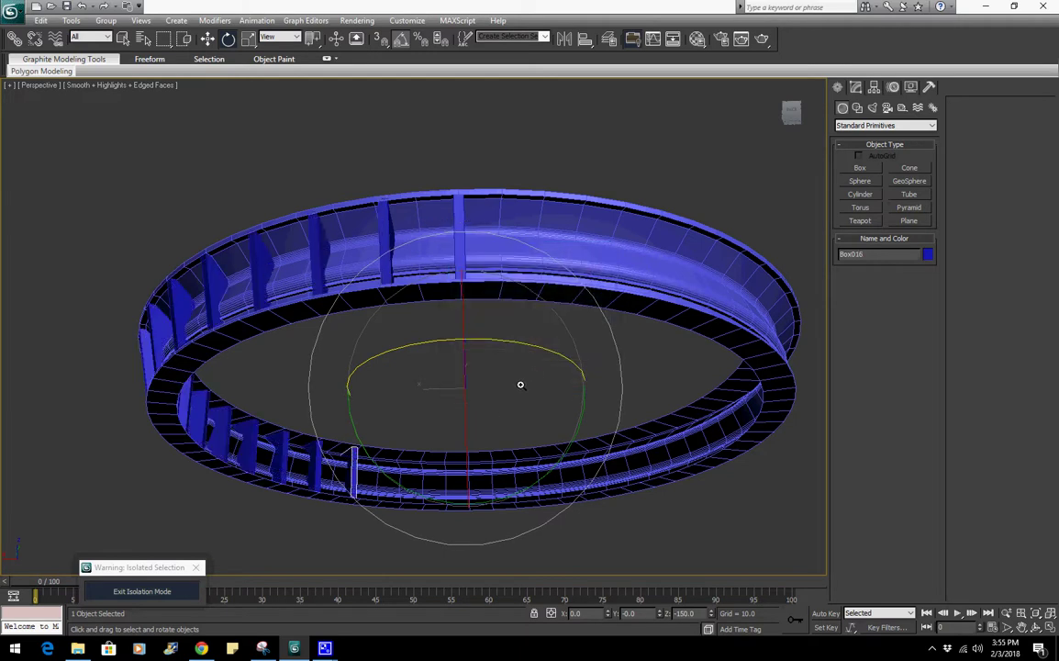
Clone the last bracket as instances in 10-degree steps to fill the rest of the ring
{"action": "left_click_drag", "start_coordinate": [526, 343], "coordinate": [522, 342]}
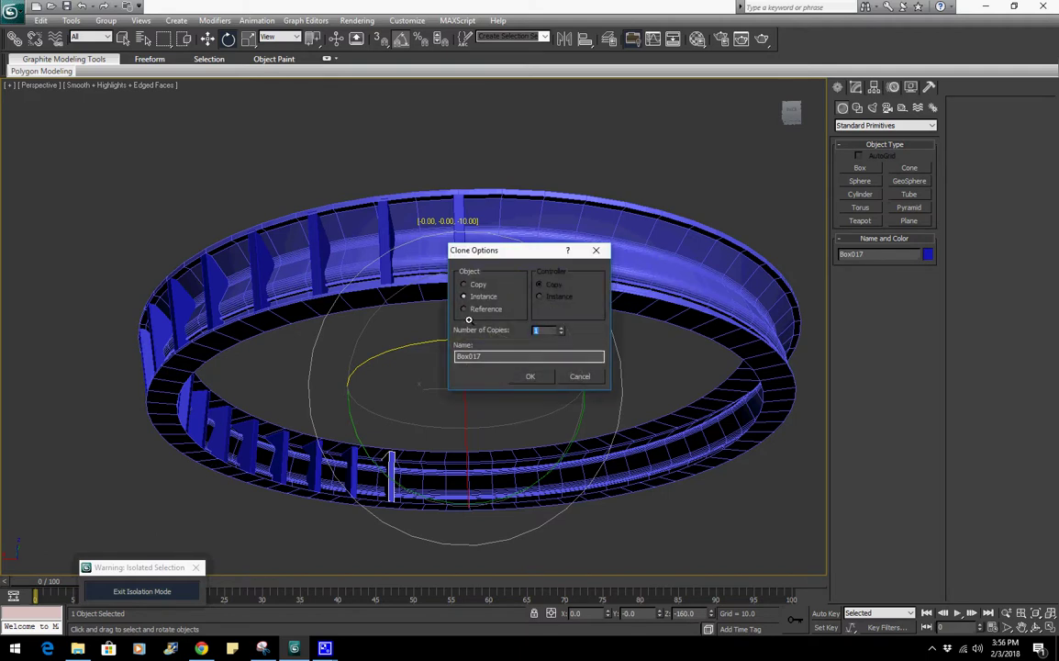
{"action": "left_click", "coordinate": [541, 375]}
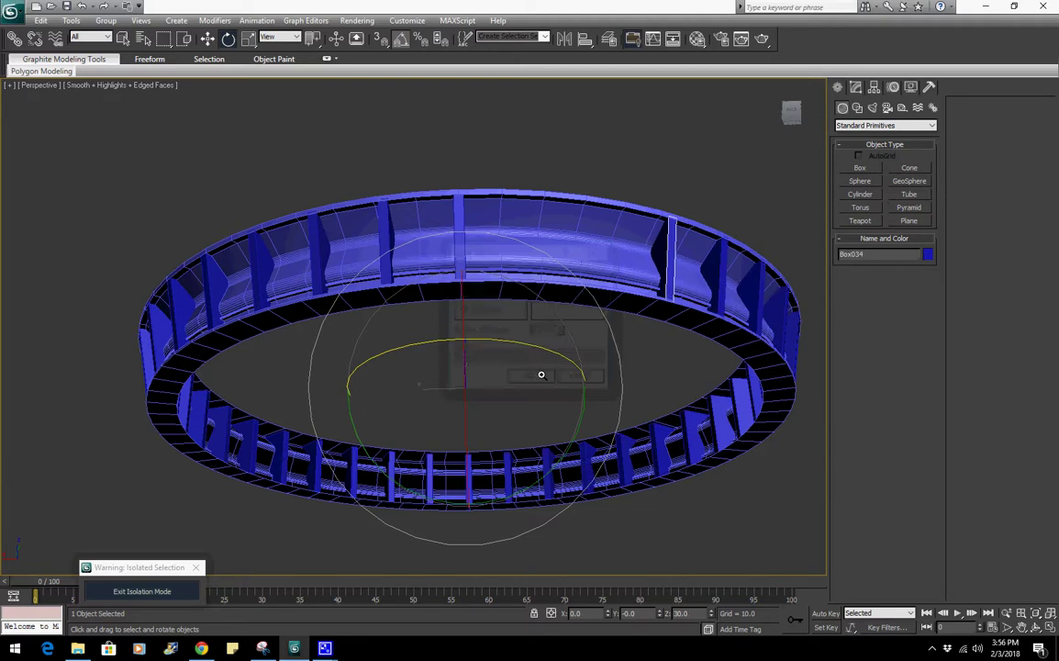
{"action": "left_click_drag", "start_coordinate": [525, 348], "coordinate": [517, 348], "text": "shift"}
{"action": "left_click", "coordinate": [532, 375]}
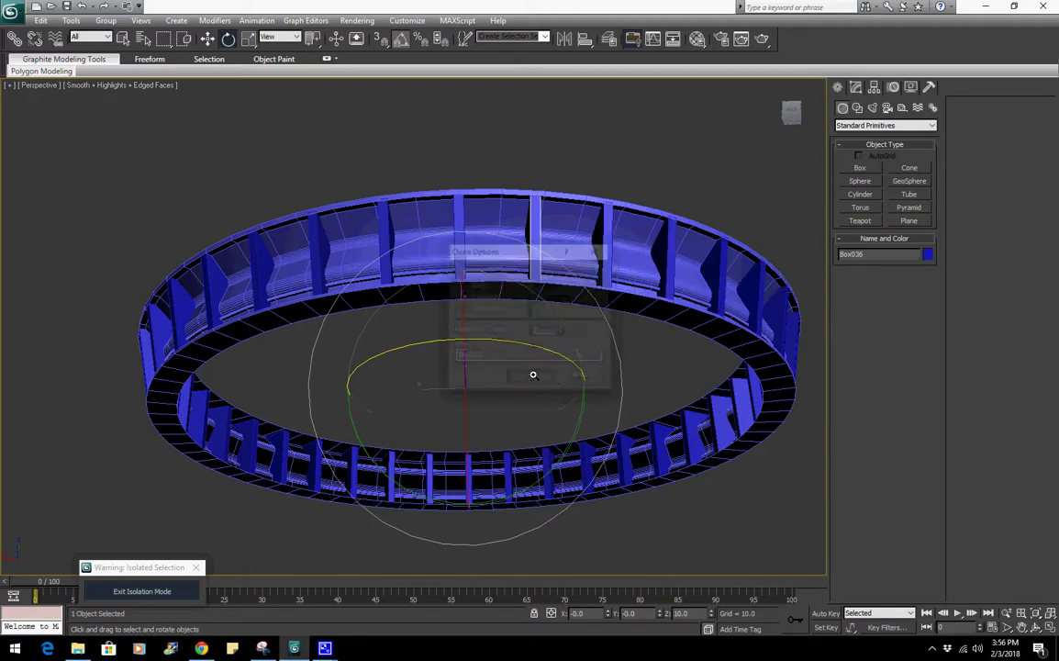
Examine the brackets' spacing around the ring and select the original bracket
{"action": "mouse_move", "coordinate": [549, 350]}
{"action": "left_mouse_down"}
{"action": "mouse_move", "coordinate": [538, 347]}
{"action": "mouse_move", "coordinate": [563, 356]}
{"action": "left_mouse_up"}
{"action": "middle_click_drag", "start_coordinate": [504, 317], "coordinate": [574, 356], "text": "alt"}
{"action": "scroll", "coordinate": [570, 341], "scroll_direction": "up", "scroll_amount": 3}
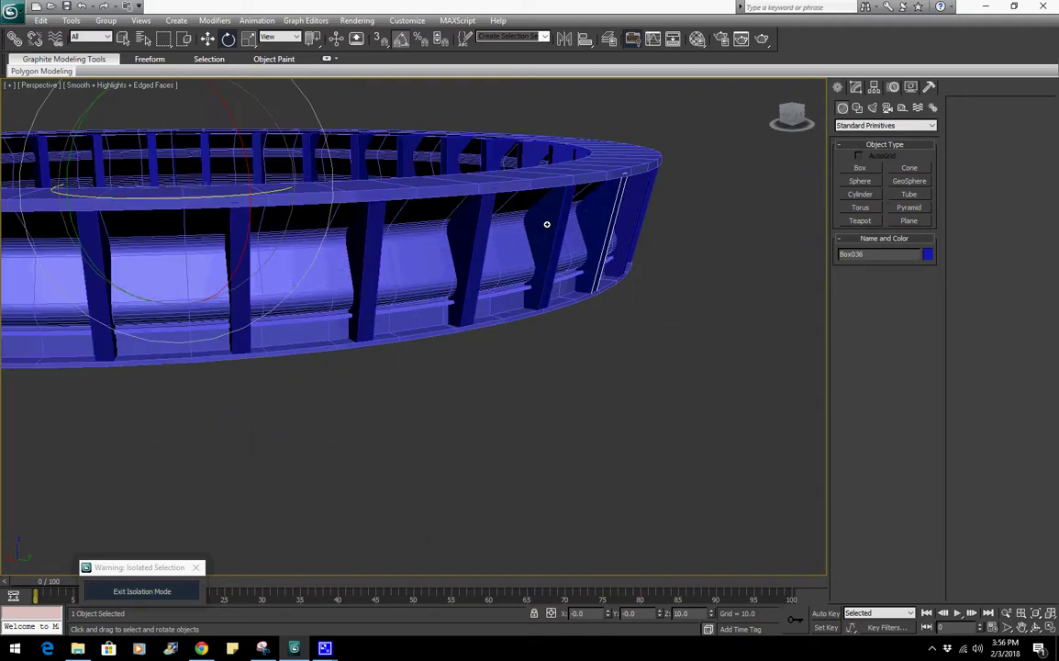
{"action": "left_click", "coordinate": [548, 230]}
{"action": "middle_click_drag", "start_coordinate": [616, 274], "coordinate": [576, 275], "text": "alt"}
{"action": "key", "text": "w"}
{"action": "left_click", "coordinate": [855, 86]}
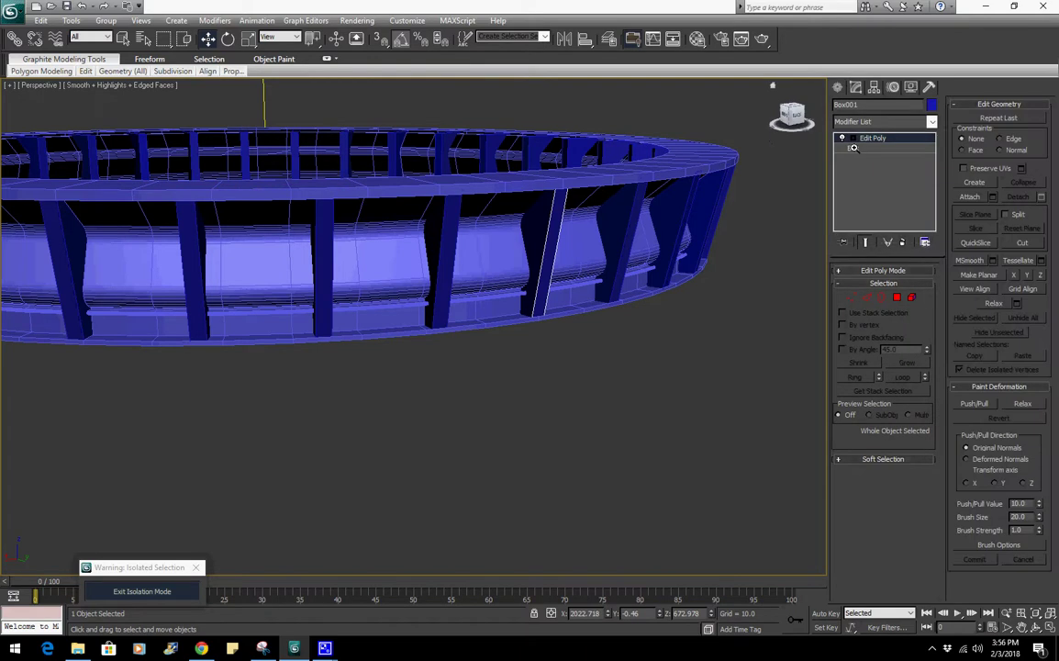
{"action": "left_click", "coordinate": [854, 295]}
{"action": "left_click", "coordinate": [852, 296]}
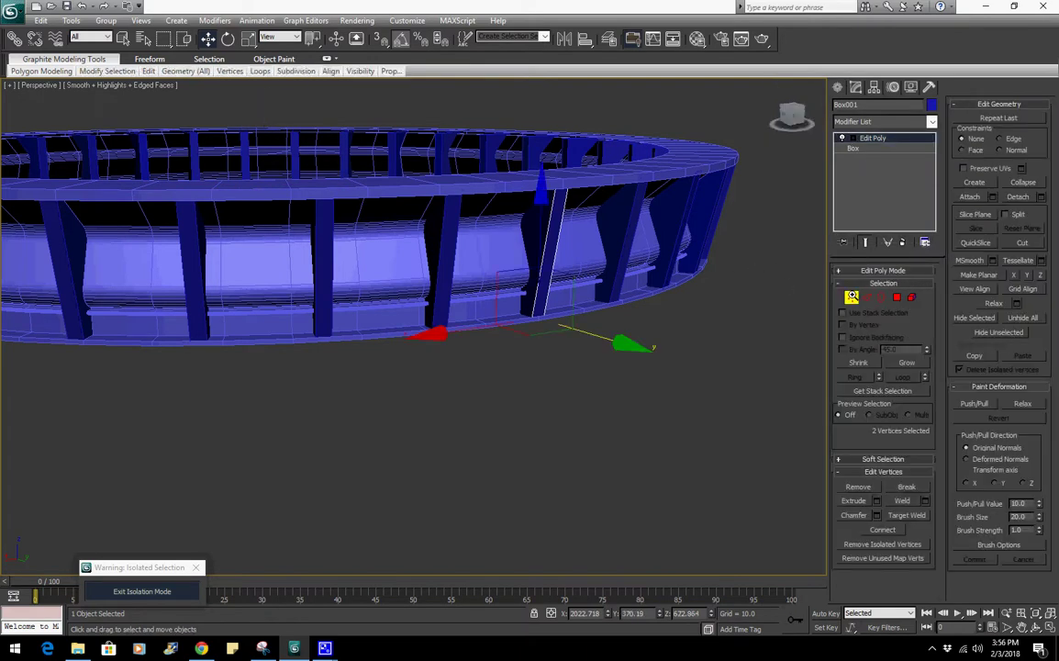
{"action": "middle_click_drag", "start_coordinate": [712, 312], "coordinate": [543, 279], "text": "alt"}
{"action": "left_click", "coordinate": [589, 171]}
{"action": "left_click", "coordinate": [367, 240]}
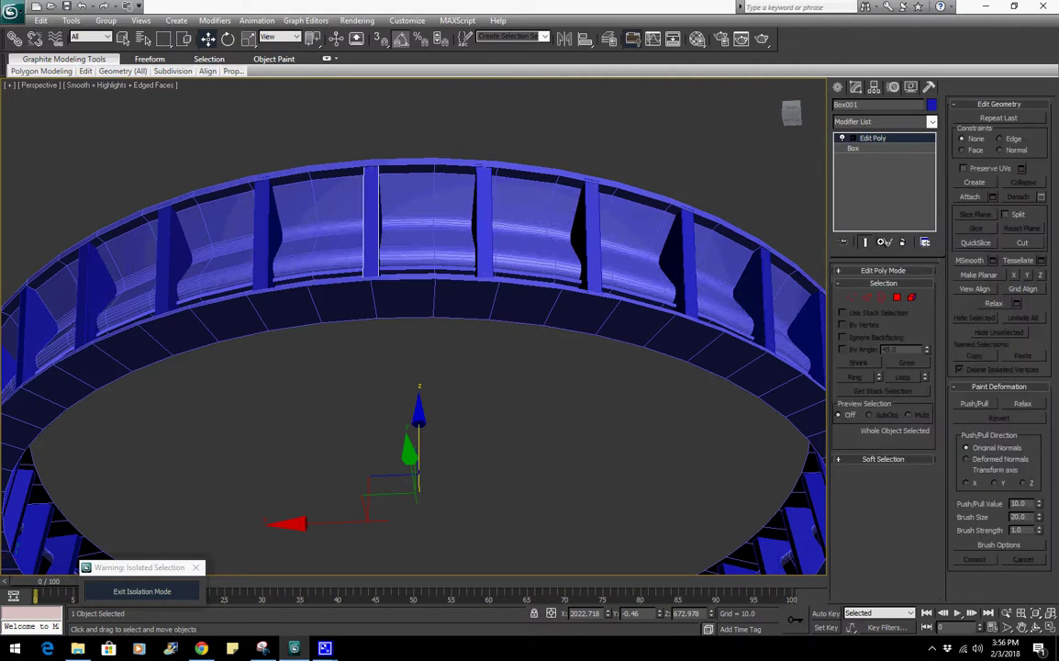
Try pulling the original bracket's two top outer vertices outward along Y to check whether its clones follow
{"action": "left_click", "coordinate": [850, 298]}
{"action": "left_click_drag", "start_coordinate": [344, 123], "coordinate": [402, 198]}
{"action": "scroll", "coordinate": [402, 198], "scroll_direction": "down", "scroll_amount": 4}
{"action": "middle_click_drag", "start_coordinate": [402, 198], "coordinate": [365, 191], "text": "alt"}
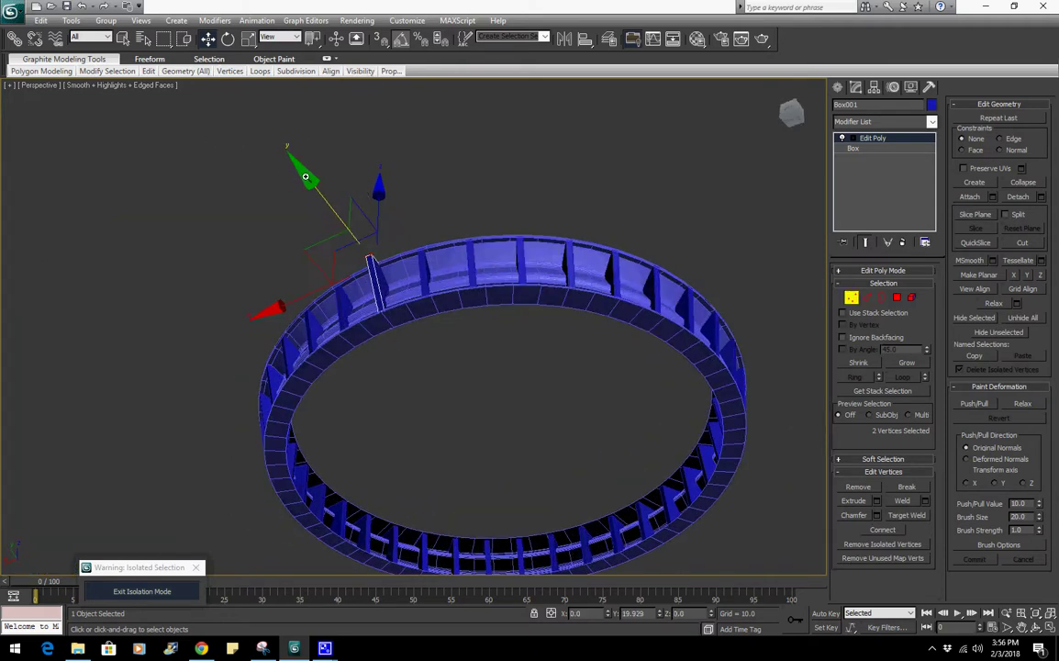
{"action": "scroll", "coordinate": [421, 205], "scroll_direction": "up", "scroll_amount": 2}
{"action": "left_click", "coordinate": [849, 299]}
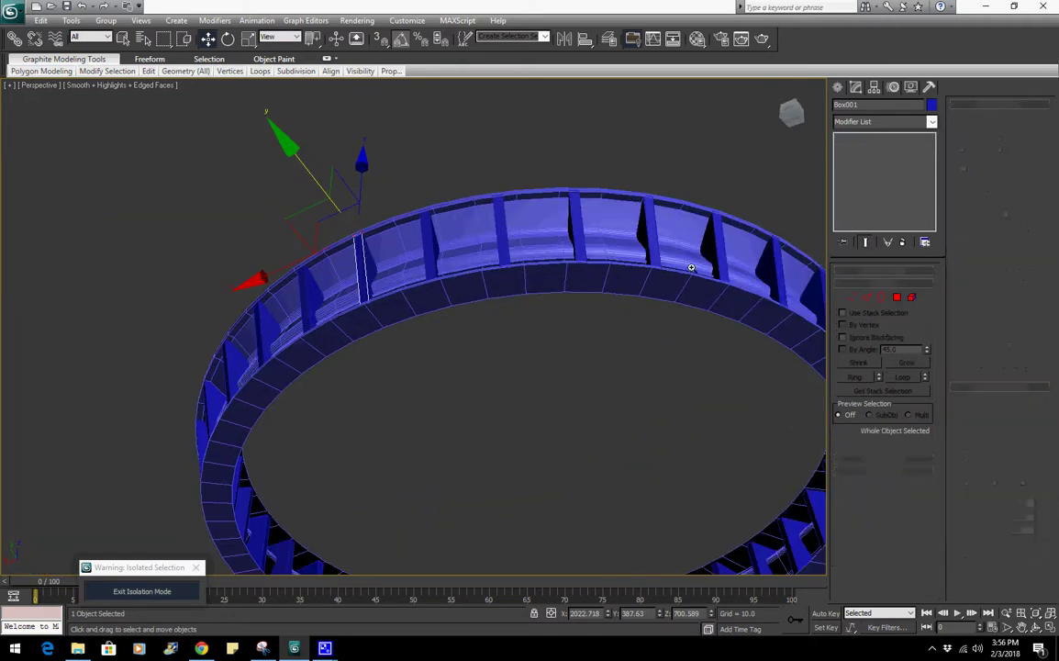
Pull the neighboring bracket's two top outer vertices outward along Y to test which clones are linked, and undo the move
{"action": "left_click", "coordinate": [427, 241]}
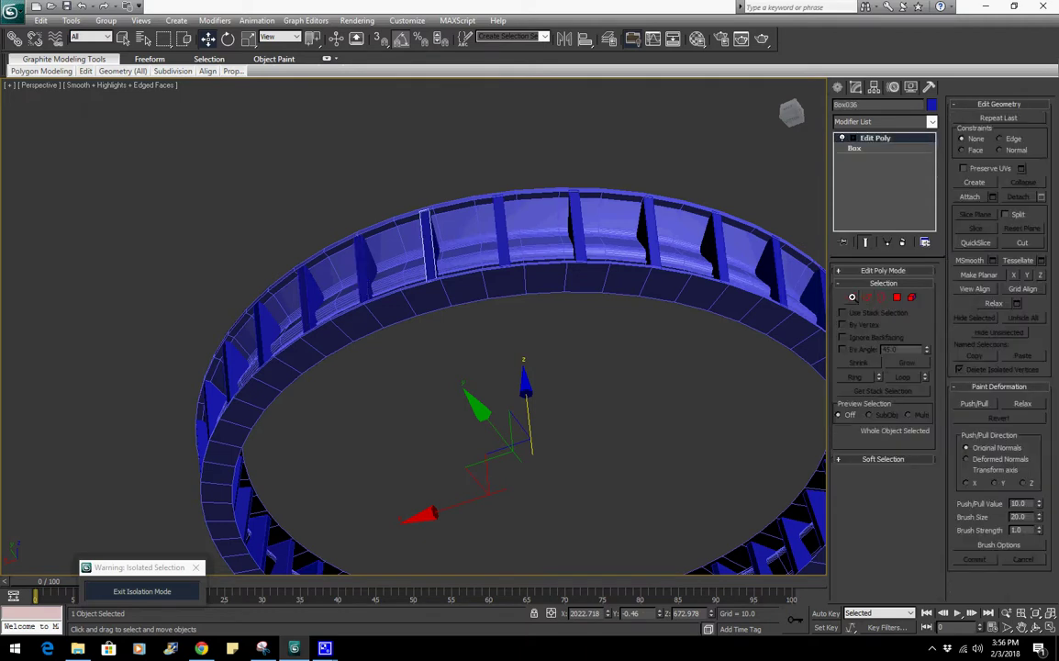
{"action": "key", "text": "1"}
{"action": "left_click_drag", "start_coordinate": [326, 157], "coordinate": [441, 218]}
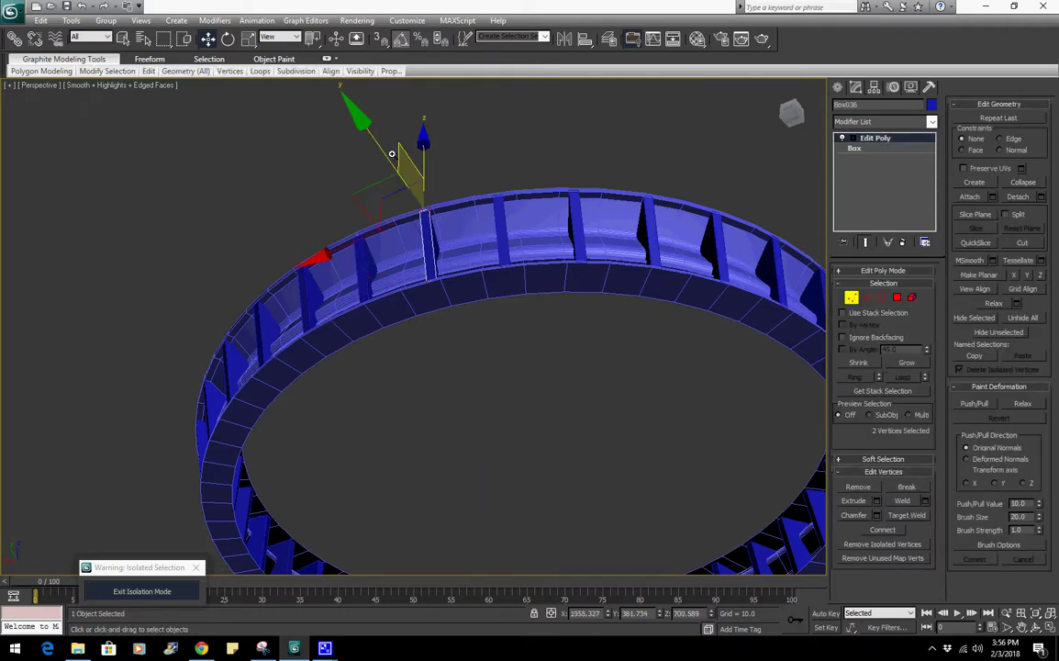
{"action": "left_click_drag", "start_coordinate": [369, 137], "coordinate": [301, 94]}
{"action": "scroll", "coordinate": [508, 300], "scroll_direction": "down", "scroll_amount": 5}
{"action": "middle_click_drag", "start_coordinate": [508, 300], "coordinate": [522, 417], "text": "alt"}
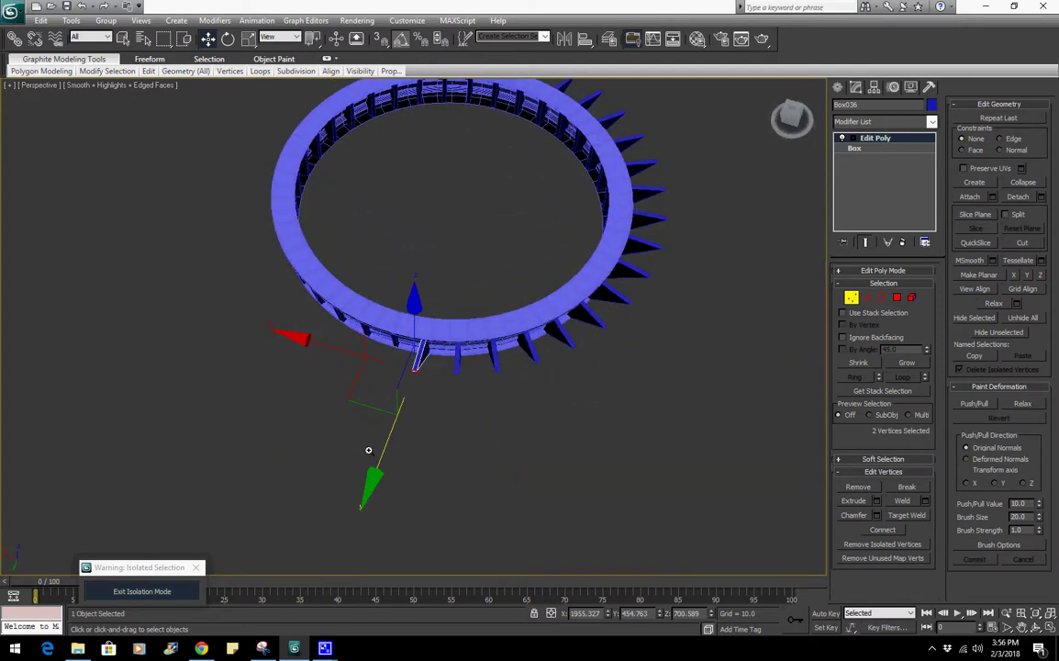
{"action": "mouse_move", "coordinate": [378, 459]}
{"action": "left_mouse_down"}
{"action": "mouse_move", "coordinate": [371, 479]}
{"action": "mouse_move", "coordinate": [372, 453]}
{"action": "left_mouse_up"}
{"action": "middle_click_drag", "start_coordinate": [501, 422], "coordinate": [456, 349], "text": "alt"}
{"action": "scroll", "coordinate": [526, 330], "scroll_direction": "up", "scroll_amount": 3}
{"action": "scroll", "coordinate": [526, 329], "scroll_direction": "down", "scroll_amount": 5}
{"action": "key", "text": "ctrl+z"}
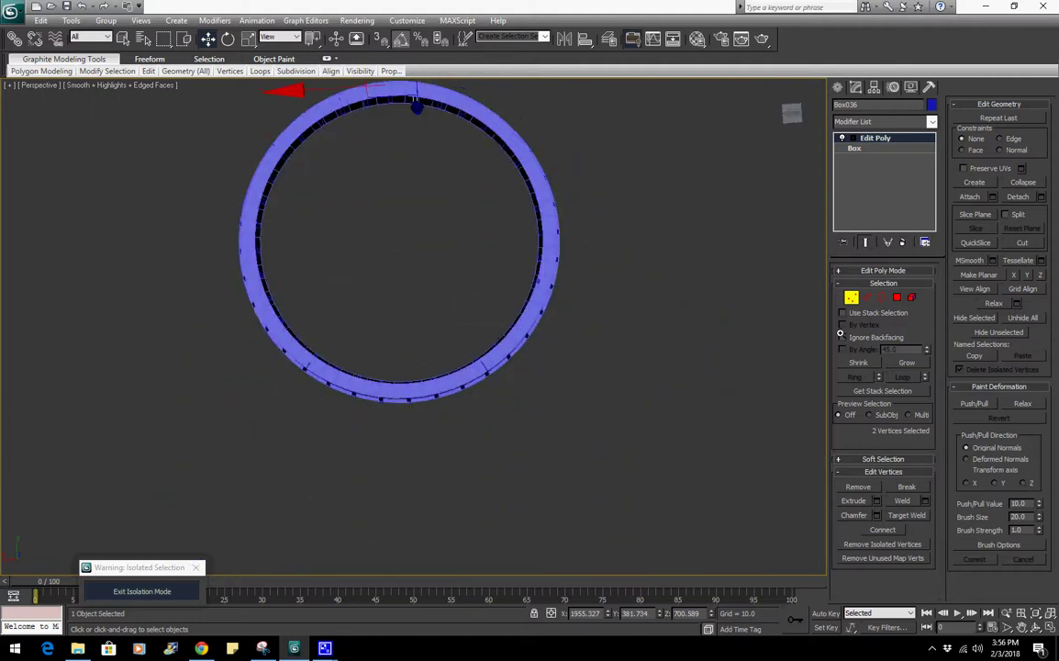
Delete the unlinked brackets on one half of the ring, keeping the ring and the instanced brackets
{"action": "left_click", "coordinate": [851, 296]}
{"action": "key", "text": "F3"}
{"action": "middle_click_drag", "start_coordinate": [324, 378], "coordinate": [345, 406]}
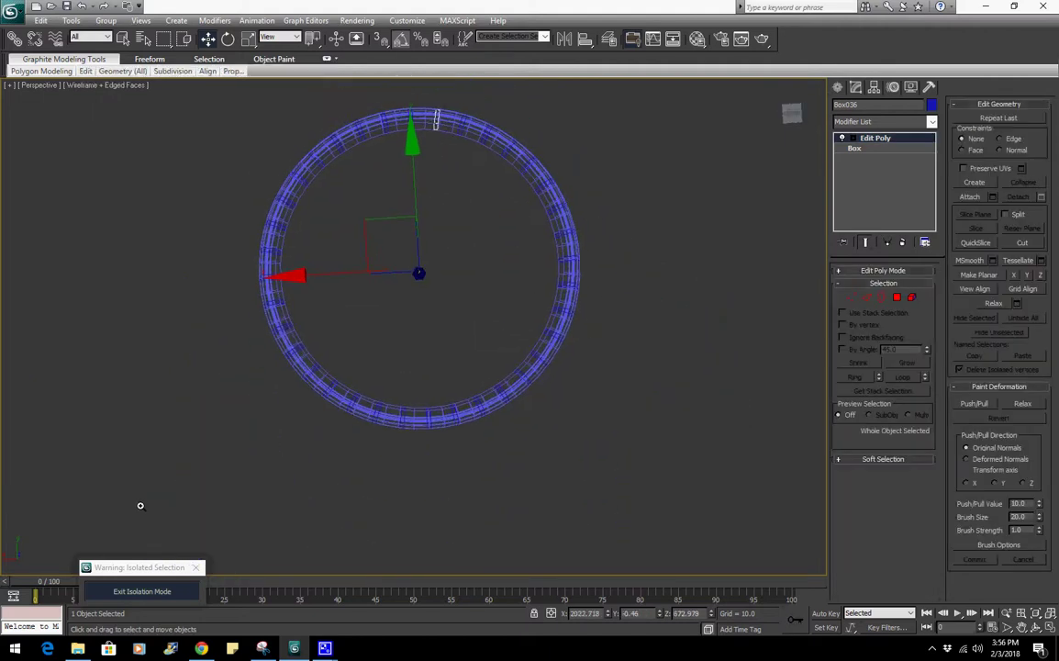
{"action": "left_click_drag", "start_coordinate": [140, 506], "coordinate": [624, 101]}
{"action": "left_click_drag", "start_coordinate": [646, 465], "coordinate": [349, 313], "text": "alt"}
{"action": "left_click_drag", "start_coordinate": [642, 344], "coordinate": [394, 81], "text": "alt"}
{"action": "key", "text": "Delete"}
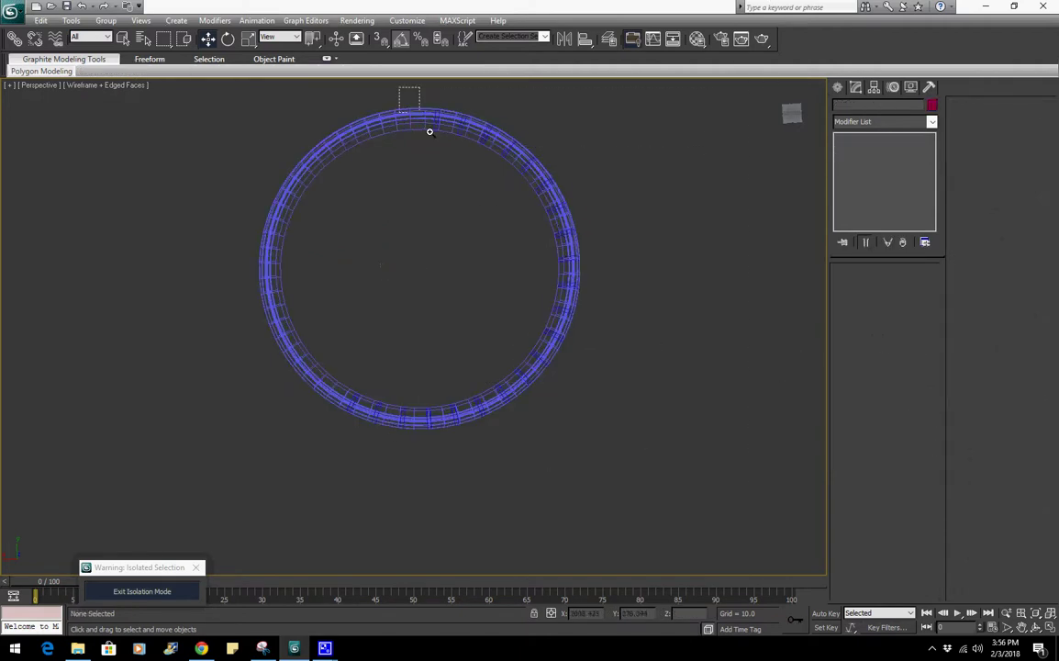
Clone the end bracket as instances in 10-degree steps to fill the emptied half of the ring
{"action": "left_click_drag", "start_coordinate": [430, 132], "coordinate": [485, 137]}
{"action": "key", "text": "z"}
{"action": "middle_click_drag", "start_coordinate": [567, 179], "coordinate": [535, 377], "text": "alt"}
{"action": "scroll", "coordinate": [534, 282], "scroll_direction": "down", "scroll_amount": 3}
{"action": "scroll", "coordinate": [534, 281], "scroll_direction": "down", "scroll_amount": 4}
{"action": "key", "text": "e"}
{"action": "mouse_move", "coordinate": [473, 338]}
{"action": "middle_mouse_down"}
{"action": "mouse_move", "coordinate": [509, 354]}
{"action": "mouse_move", "coordinate": [563, 348]}
{"action": "mouse_move", "coordinate": [546, 338]}
{"action": "middle_mouse_up"}
{"action": "scroll", "coordinate": [511, 343], "scroll_direction": "up", "scroll_amount": 2}
{"action": "key", "text": "F3"}
{"action": "left_click_drag", "start_coordinate": [501, 275], "coordinate": [497, 278], "text": "shift"}
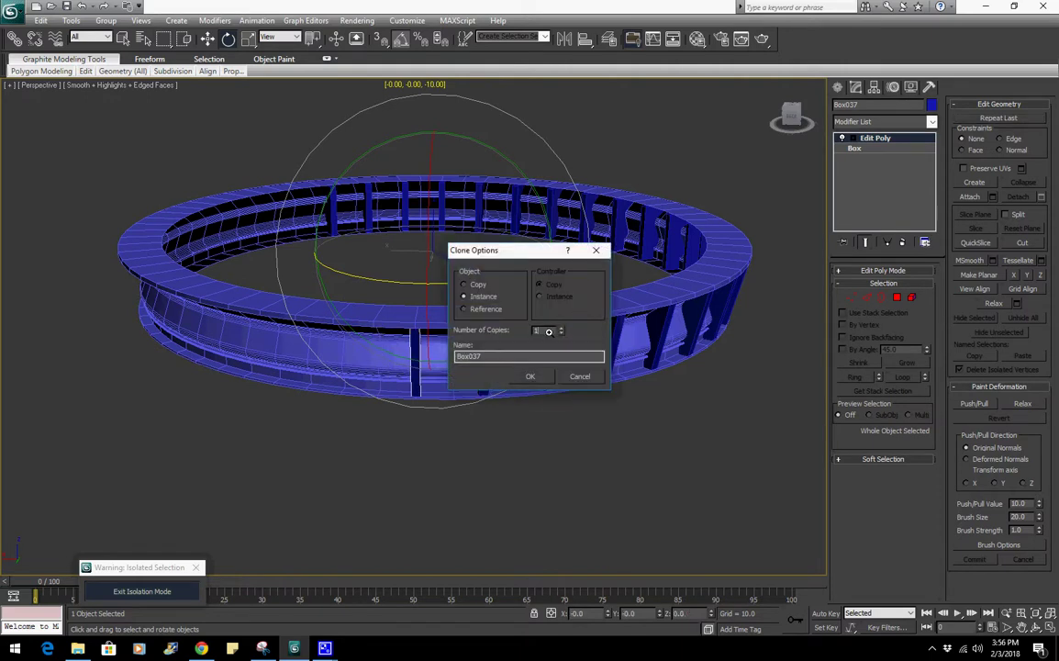
{"action": "left_click", "coordinate": [529, 376]}
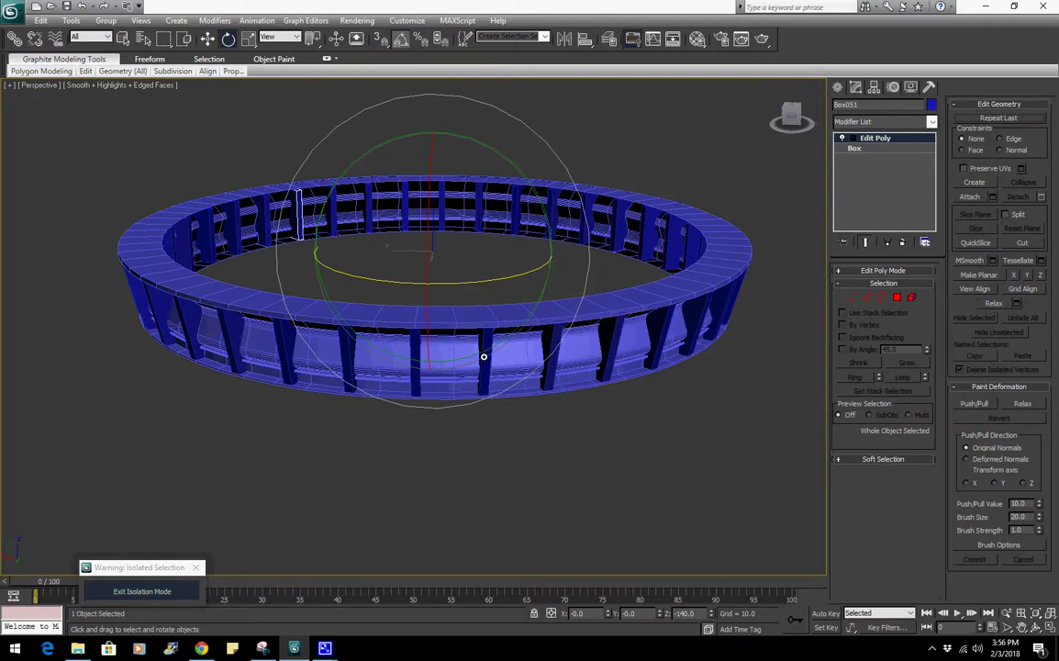
Pull the last bracket's two top outer vertices far outward to test that all instances follow, and restore them
{"action": "key", "text": "z"}
{"action": "middle_click_drag", "start_coordinate": [483, 356], "coordinate": [673, 327], "text": "alt"}
{"action": "scroll", "coordinate": [643, 337], "scroll_direction": "down", "scroll_amount": 4}
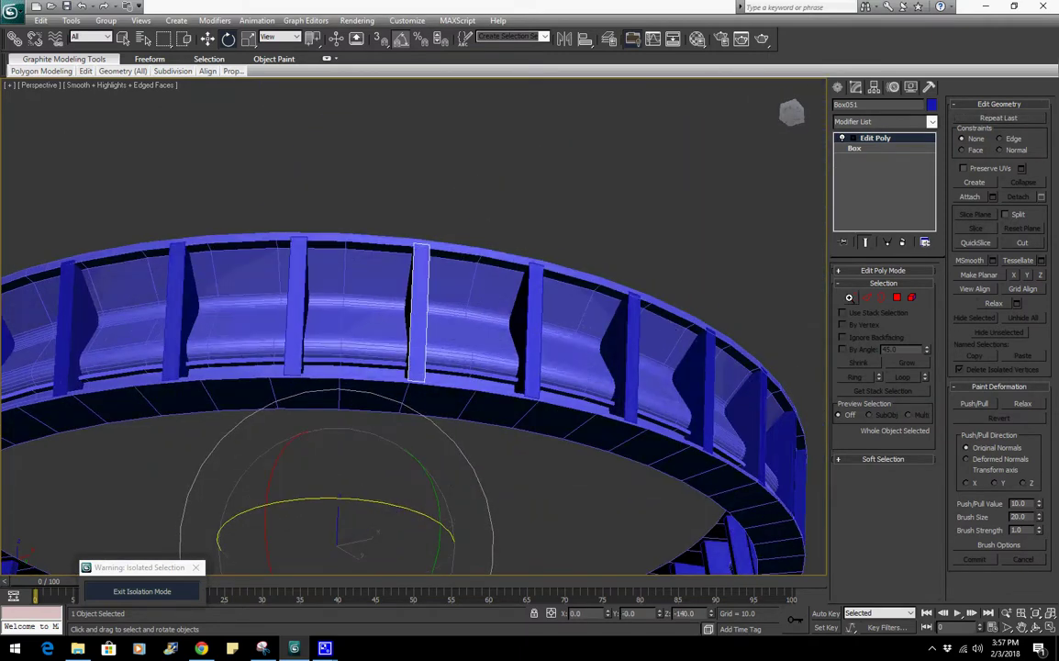
{"action": "left_click", "coordinate": [850, 298]}
{"action": "left_click_drag", "start_coordinate": [257, 162], "coordinate": [445, 256]}
{"action": "key", "text": "w"}
{"action": "scroll", "coordinate": [468, 236], "scroll_direction": "down", "scroll_amount": 5}
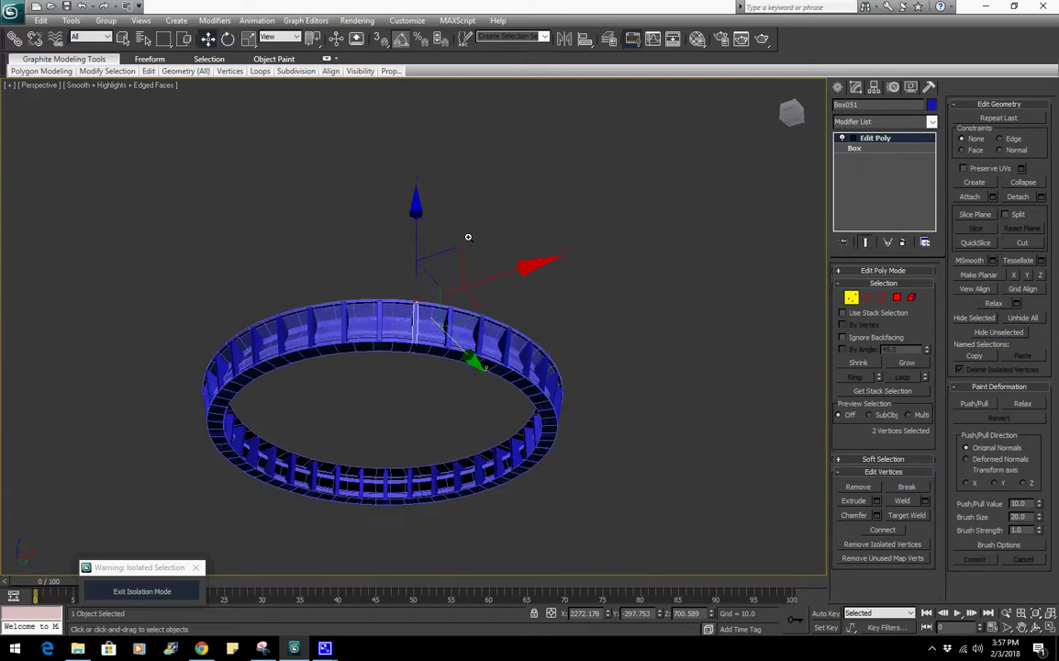
{"action": "left_click_drag", "start_coordinate": [505, 274], "coordinate": [638, 247]}
{"action": "middle_click_drag", "start_coordinate": [638, 248], "coordinate": [607, 276], "text": "alt"}
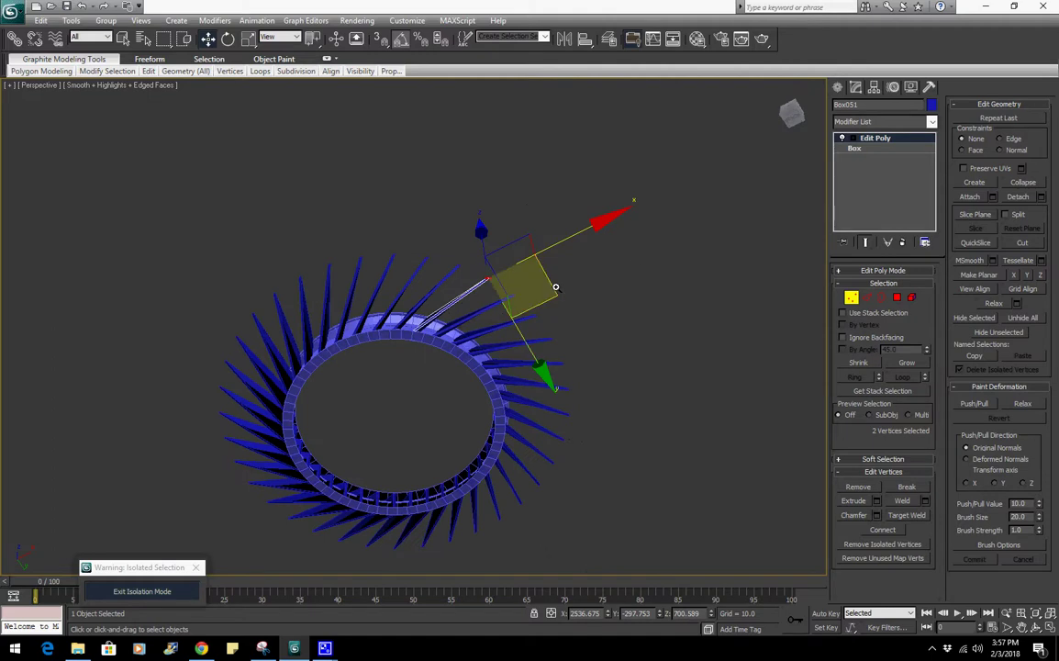
{"action": "left_click_drag", "start_coordinate": [464, 274], "coordinate": [571, 342]}
{"action": "left_click", "coordinate": [850, 299]}
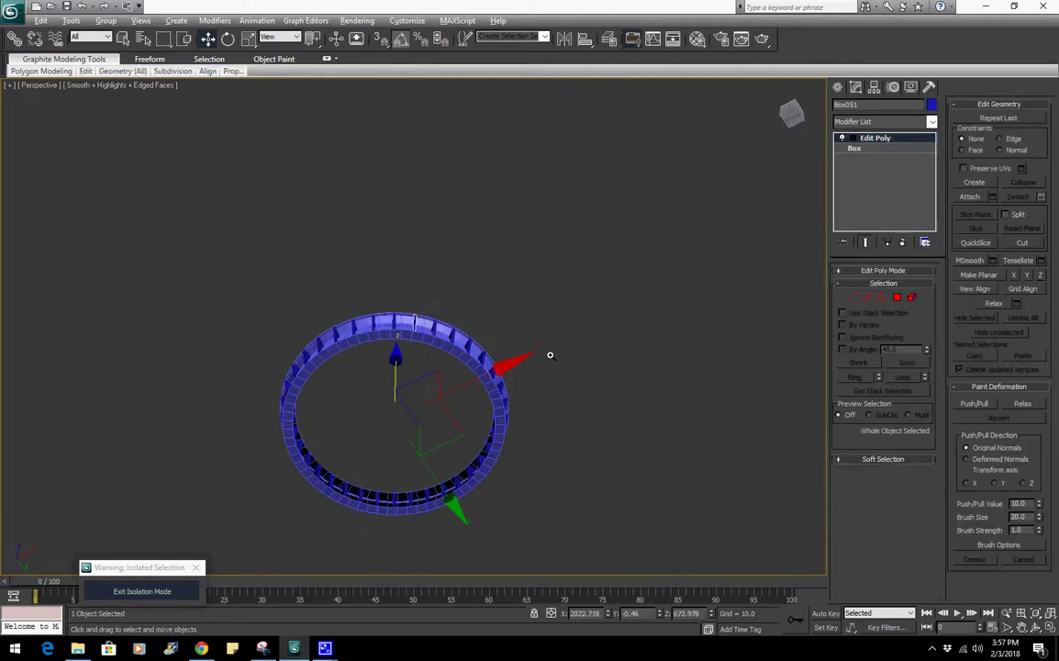
Select the lathed ring and examine its rims and brackets from the front and in perspective
{"action": "middle_click_drag", "start_coordinate": [549, 354], "coordinate": [435, 418], "text": "alt"}
{"action": "scroll", "coordinate": [572, 410], "scroll_direction": "up", "scroll_amount": 5}
{"action": "scroll", "coordinate": [572, 410], "scroll_direction": "down", "scroll_amount": 4}
{"action": "middle_click_drag", "start_coordinate": [572, 410], "coordinate": [354, 392]}
{"action": "left_click", "coordinate": [287, 366]}
{"action": "key", "text": "f"}
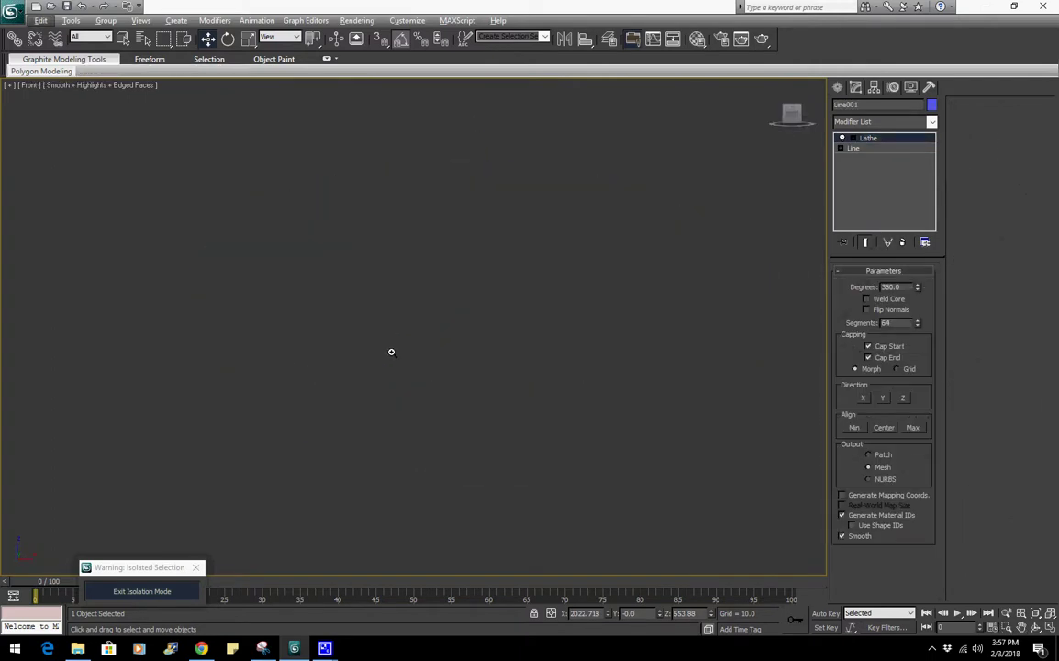
{"action": "key", "text": "z"}
{"action": "middle_click_drag", "start_coordinate": [253, 343], "coordinate": [559, 417]}
{"action": "scroll", "coordinate": [485, 383], "scroll_direction": "up", "scroll_amount": 3}
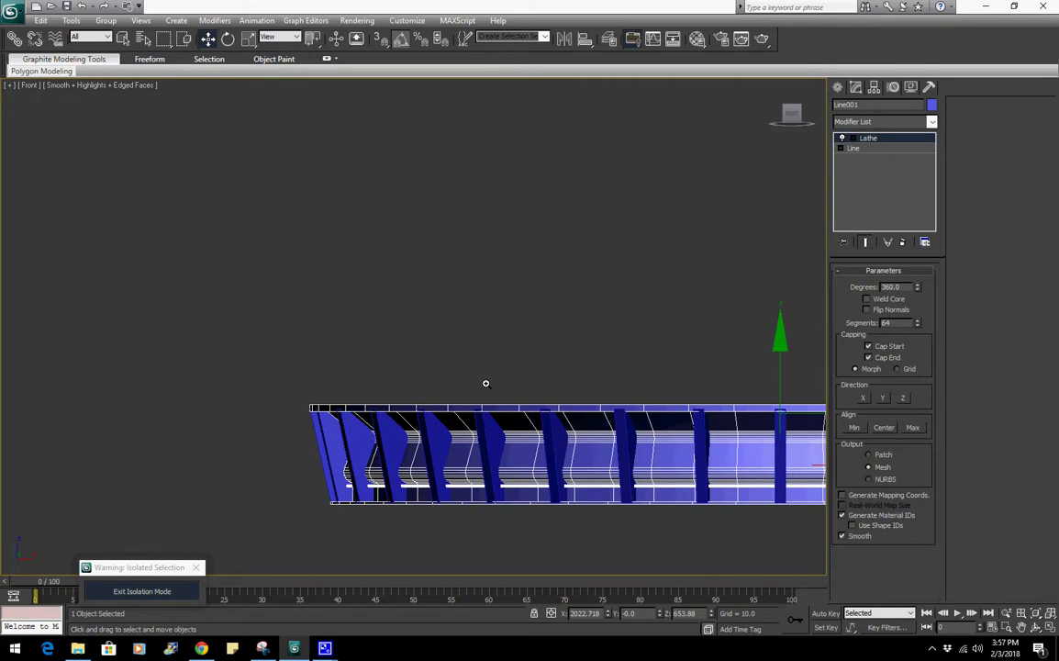
{"action": "key", "text": "p"}
{"action": "key", "text": "z"}
{"action": "middle_click_drag", "start_coordinate": [510, 367], "coordinate": [603, 401], "text": "alt"}
{"action": "scroll", "coordinate": [588, 400], "scroll_direction": "up", "scroll_amount": 3}
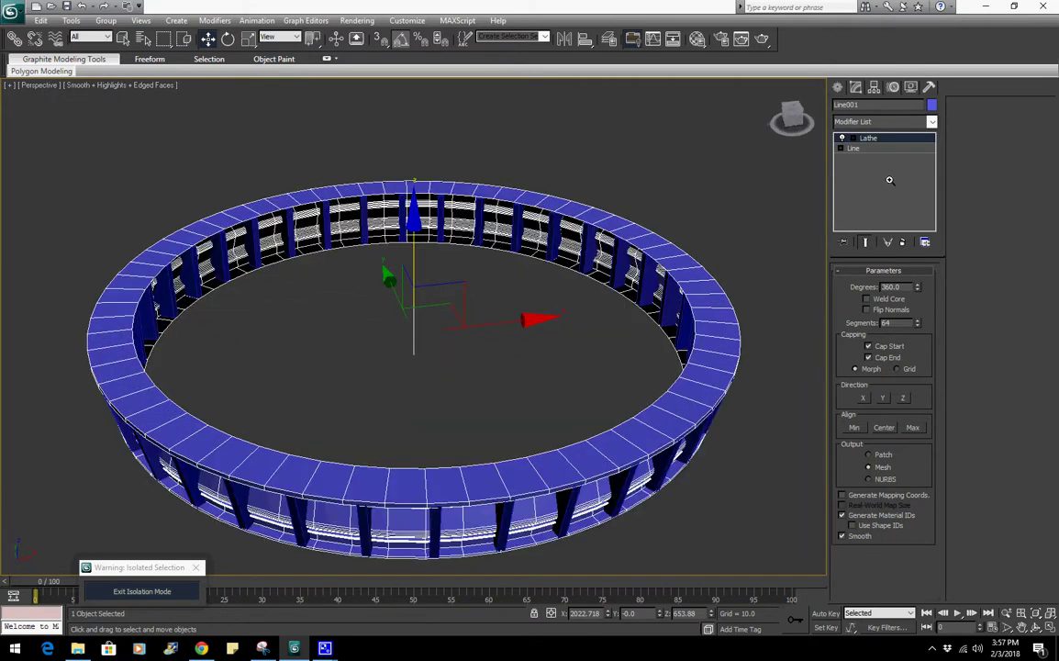
Add an Edit Poly modifier to the ring and select the edge loop on the upper rim's inner border
{"action": "left_click", "coordinate": [873, 122]}
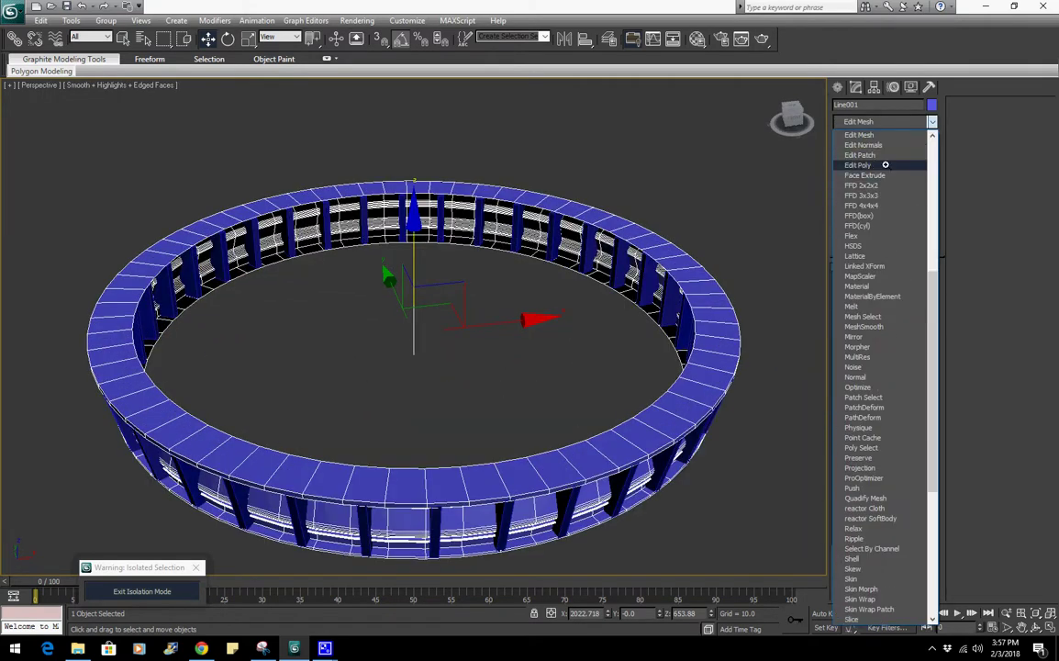
{"action": "left_click", "coordinate": [858, 166]}
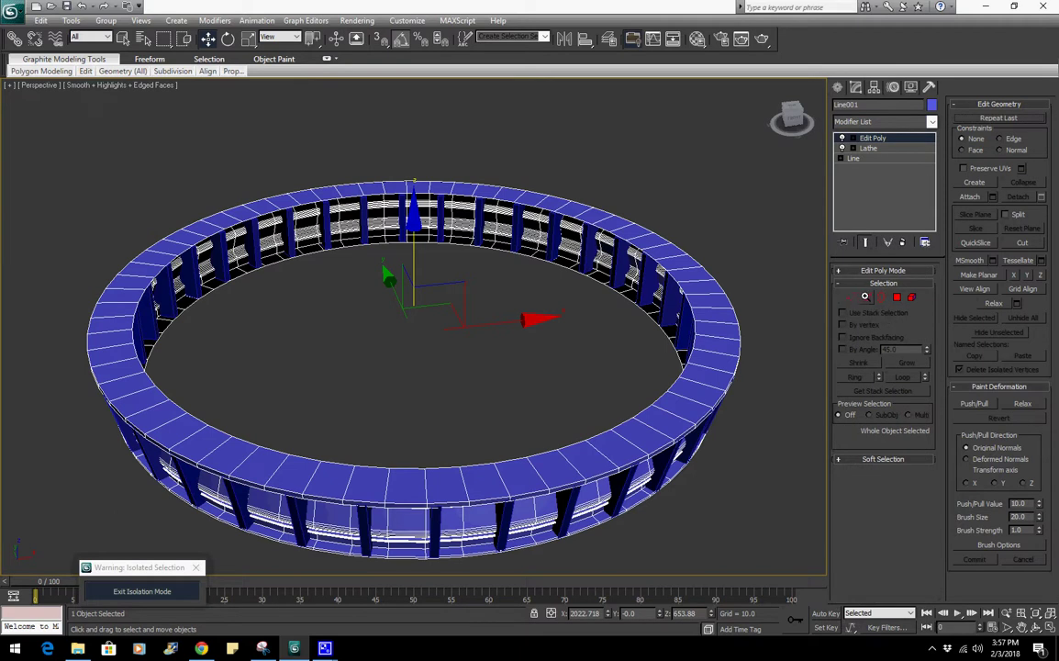
{"action": "key", "text": "2"}
{"action": "left_click", "coordinate": [657, 397]}
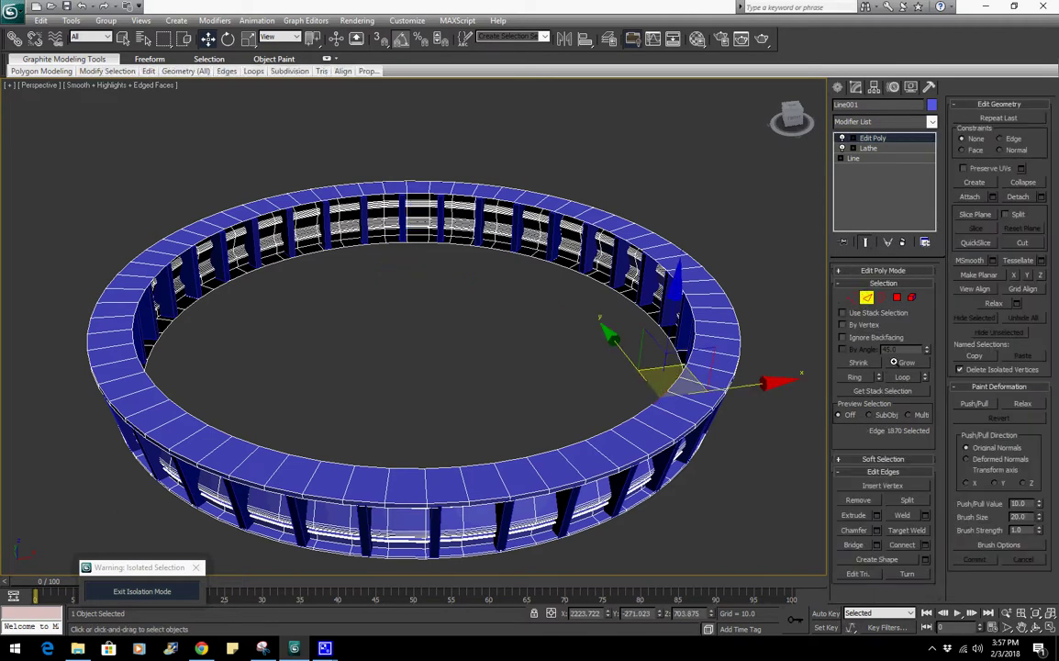
{"action": "left_click", "coordinate": [898, 376]}
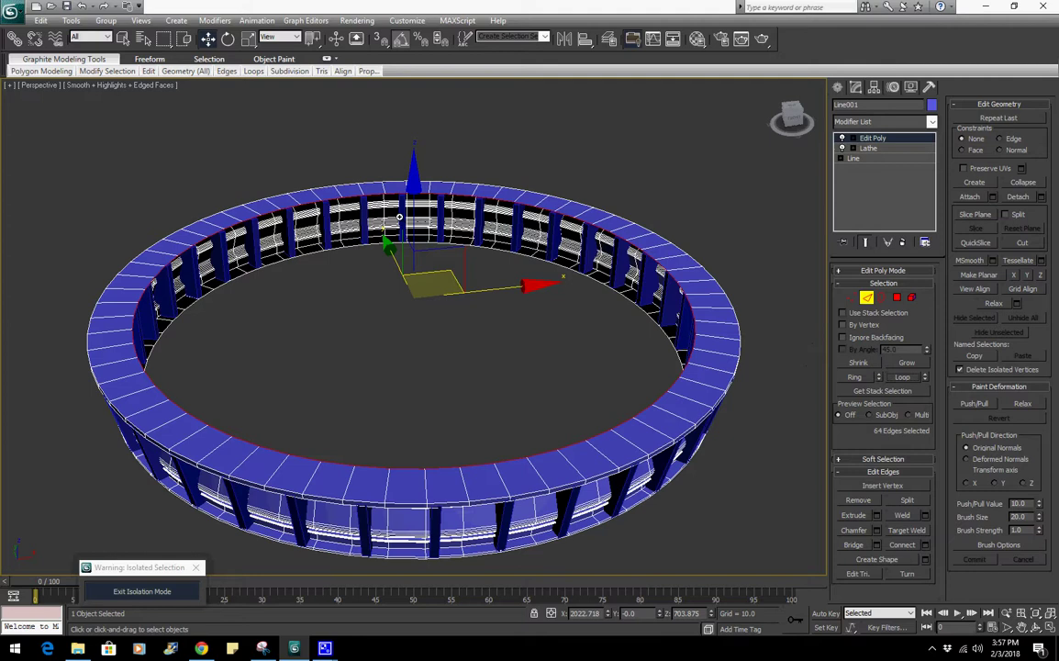
Extend the inner edge loop slightly upward and scale a new strip of faces outward to near the rim's outer edge
{"action": "left_click_drag", "start_coordinate": [411, 211], "coordinate": [422, 202]}
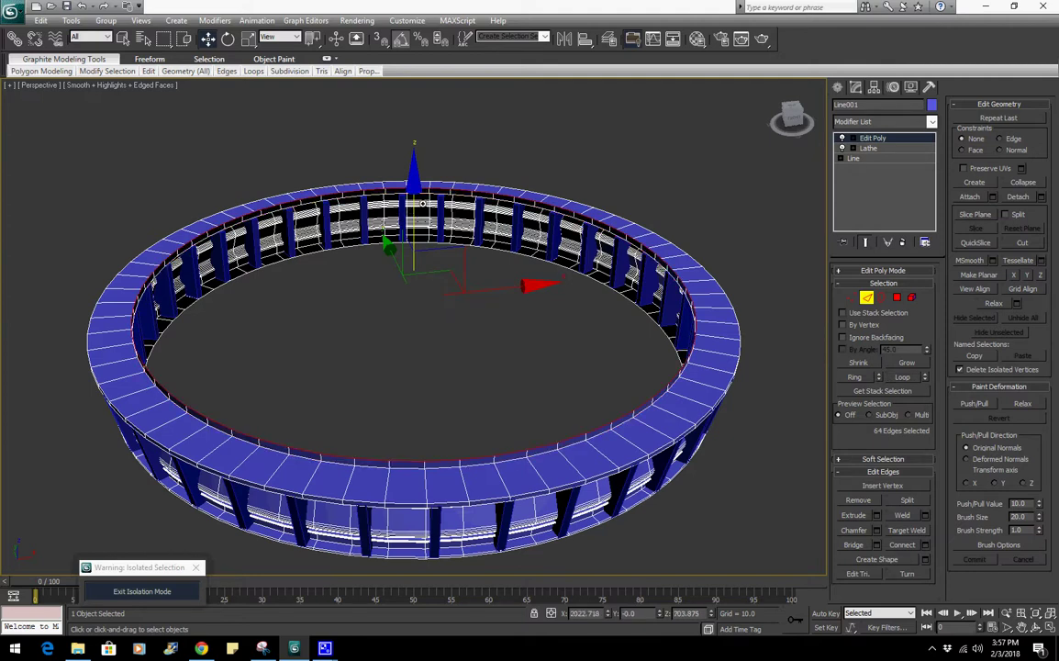
{"action": "key", "text": "r"}
{"action": "mouse_move", "coordinate": [409, 280]}
{"action": "left_mouse_down"}
{"action": "mouse_move", "coordinate": [432, 268]}
{"action": "mouse_move", "coordinate": [423, 272]}
{"action": "left_mouse_up"}
{"action": "middle_click_drag", "start_coordinate": [423, 271], "coordinate": [433, 285], "text": "alt"}
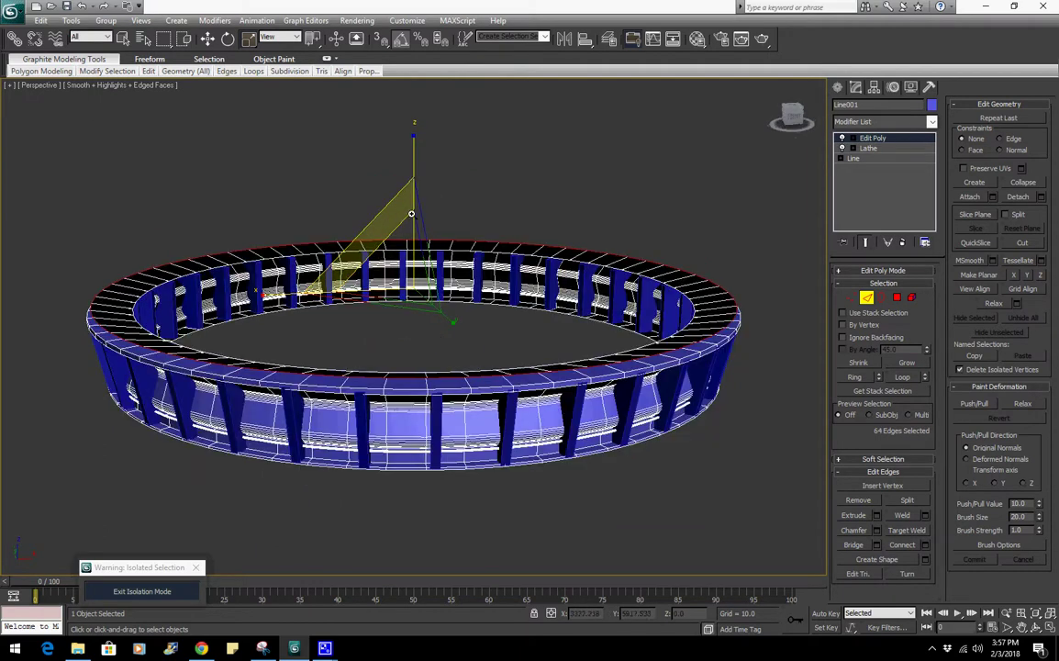
Extend the outer edge loop upward along Z to about 770.7, forming a tall vertical band above the rim
{"action": "key", "text": "w"}
{"action": "left_click_drag", "start_coordinate": [414, 184], "coordinate": [423, 141], "text": "shift"}
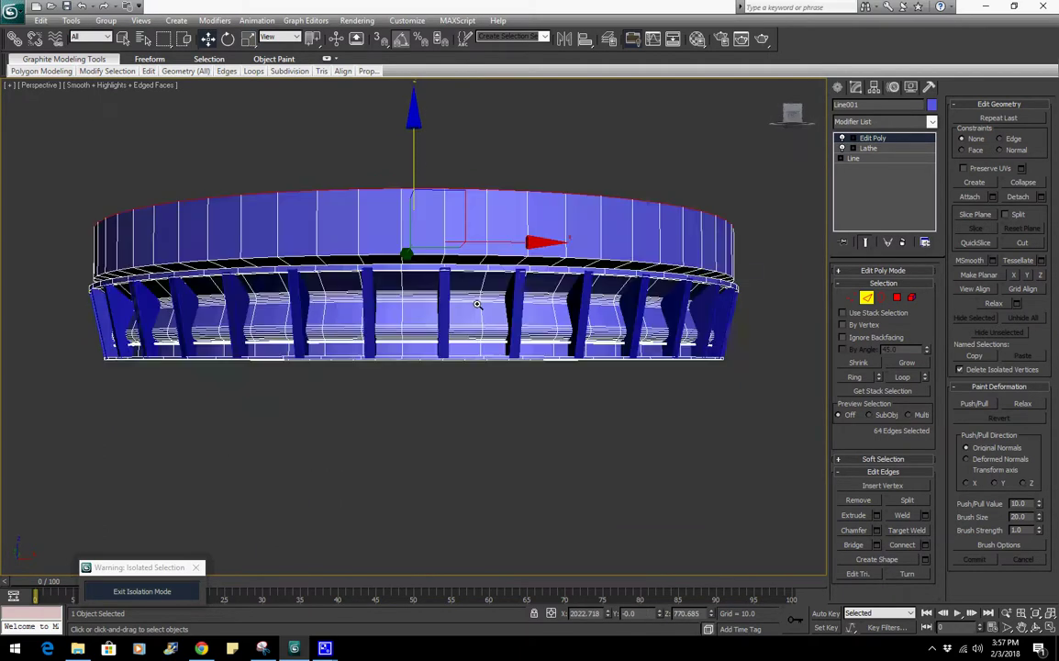
{"action": "mouse_move", "coordinate": [477, 304]}
{"action": "middle_mouse_down", "text": "alt"}
{"action": "mouse_move", "coordinate": [484, 296]}
{"action": "mouse_move", "coordinate": [482, 316]}
{"action": "middle_mouse_up", "text": "alt"}
{"action": "scroll", "coordinate": [483, 315], "scroll_direction": "up", "scroll_amount": 3}
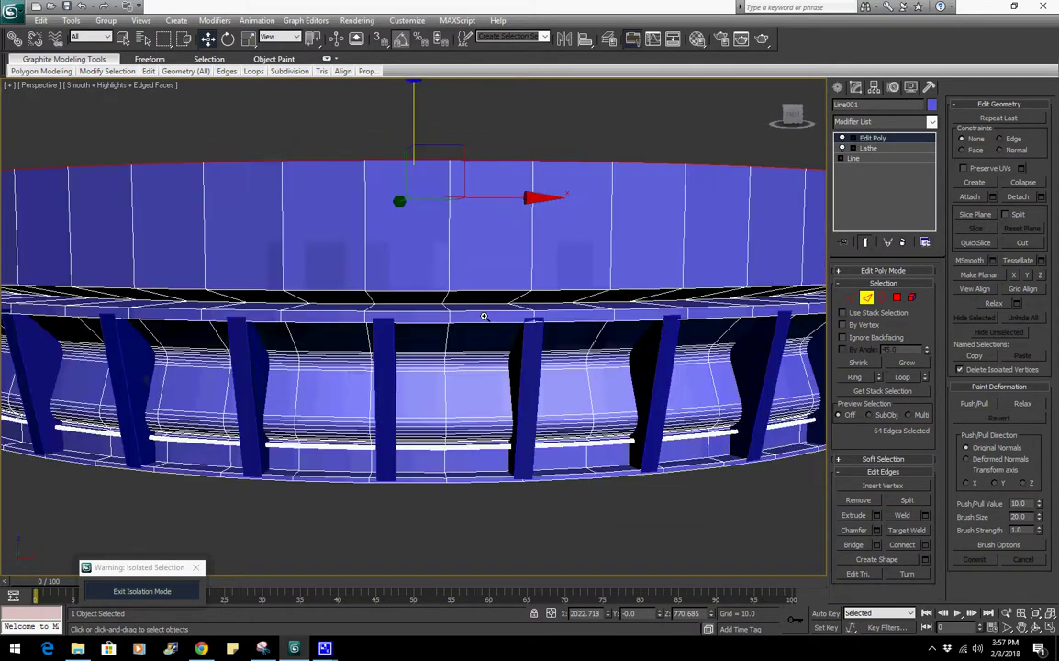
{"action": "scroll", "coordinate": [483, 315], "scroll_direction": "down", "scroll_amount": 2}
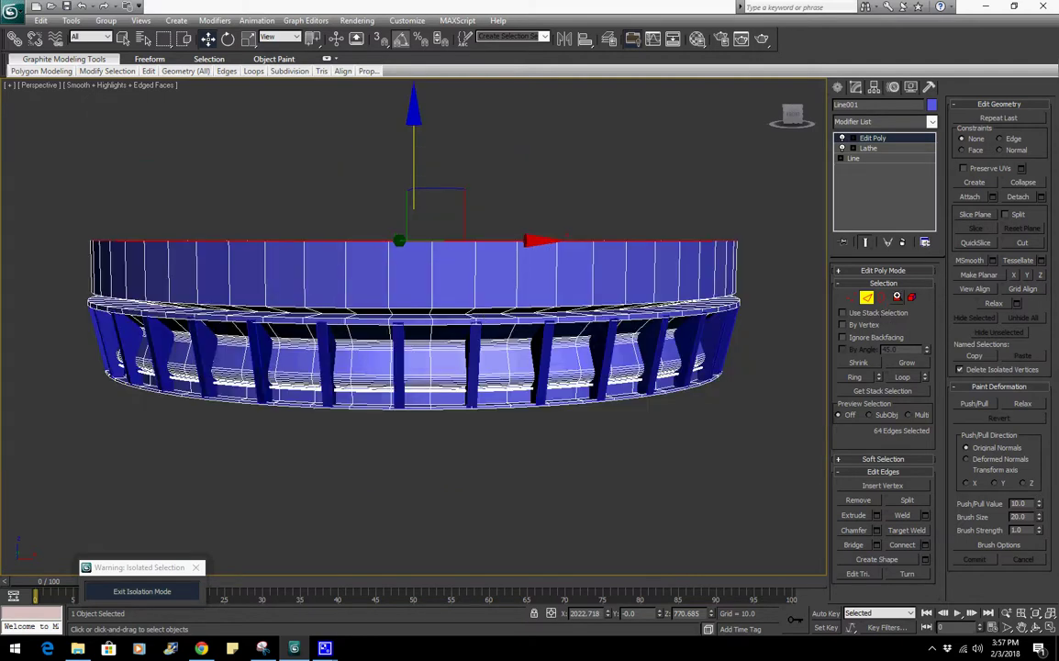